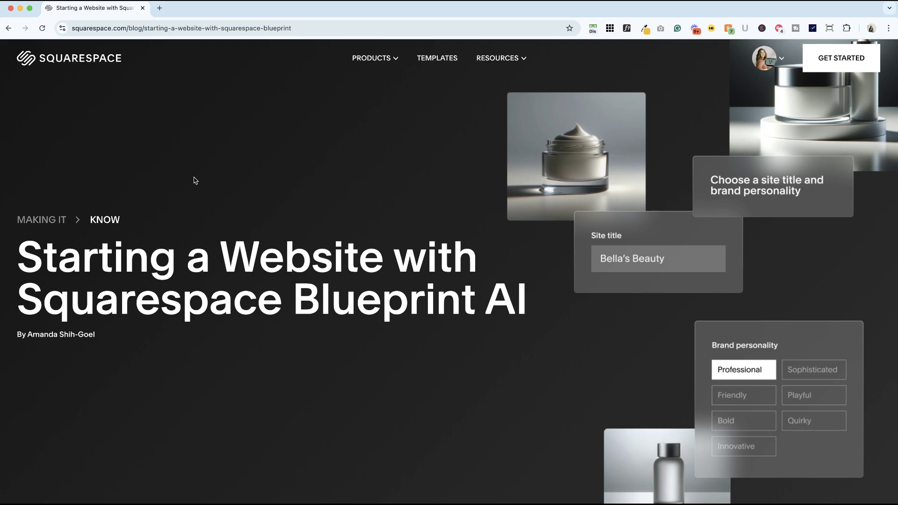
- Choose Travel as the new site's topic in the template survey
{"action": "scroll", "coordinate": [195, 181], "scroll_direction": "down", "scroll_amount": 7}
{"action": "scroll", "coordinate": [195, 180], "scroll_direction": "down", "scroll_amount": 6}
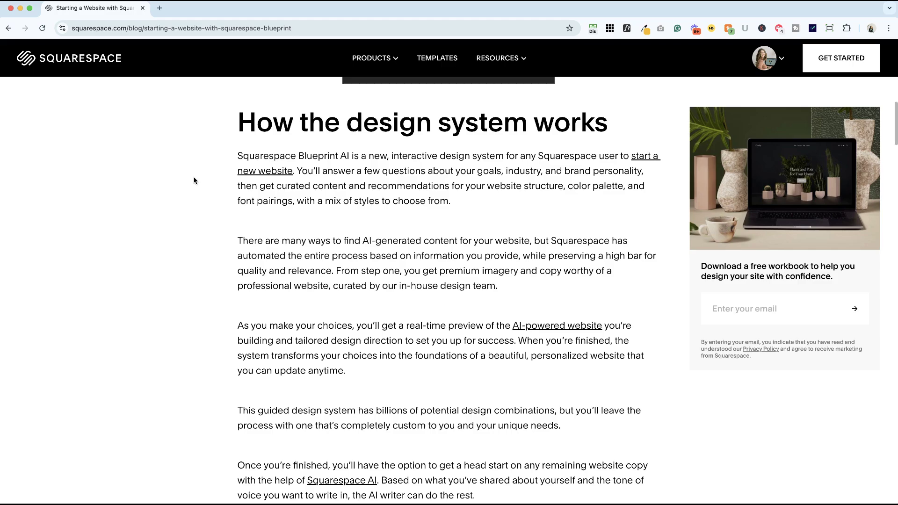
{"action": "scroll", "coordinate": [195, 180], "scroll_direction": "down", "scroll_amount": 2}
{"action": "scroll", "coordinate": [195, 180], "scroll_direction": "down", "scroll_amount": 20}
{"action": "scroll", "coordinate": [195, 180], "scroll_direction": "up", "scroll_amount": 3}
{"action": "scroll", "coordinate": [195, 180], "scroll_direction": "up", "scroll_amount": 20}
{"action": "scroll", "coordinate": [195, 180], "scroll_direction": "down", "scroll_amount": 5}
{"action": "scroll", "coordinate": [195, 181], "scroll_direction": "down", "scroll_amount": 1}
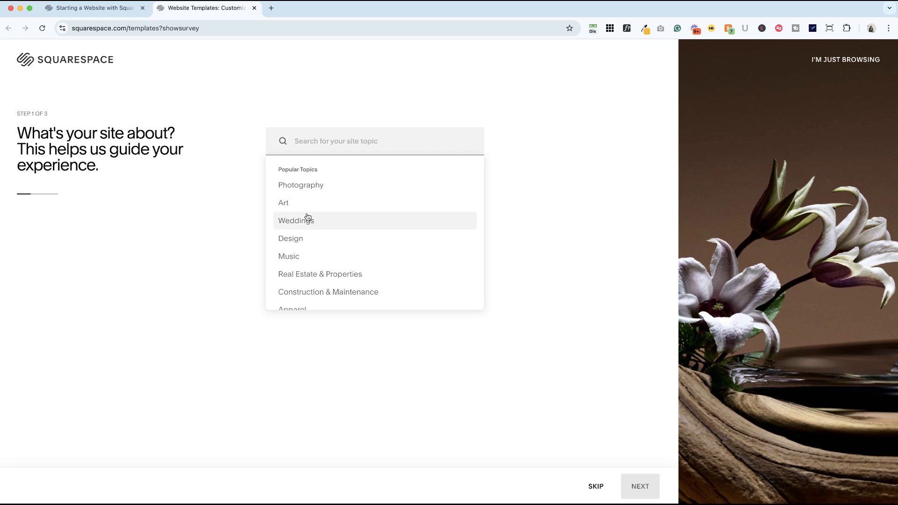
{"action": "scroll", "coordinate": [306, 217], "scroll_direction": "down", "scroll_amount": 2}
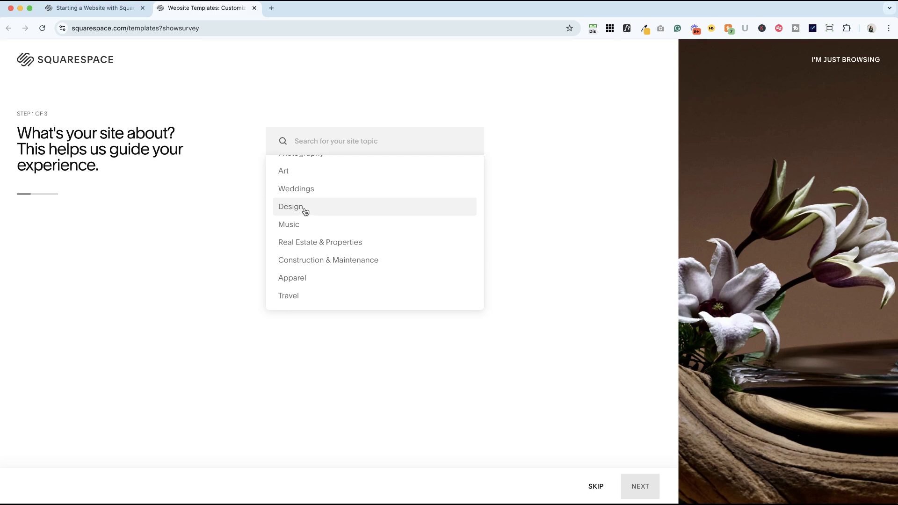
{"action": "left_click", "coordinate": [306, 299]}
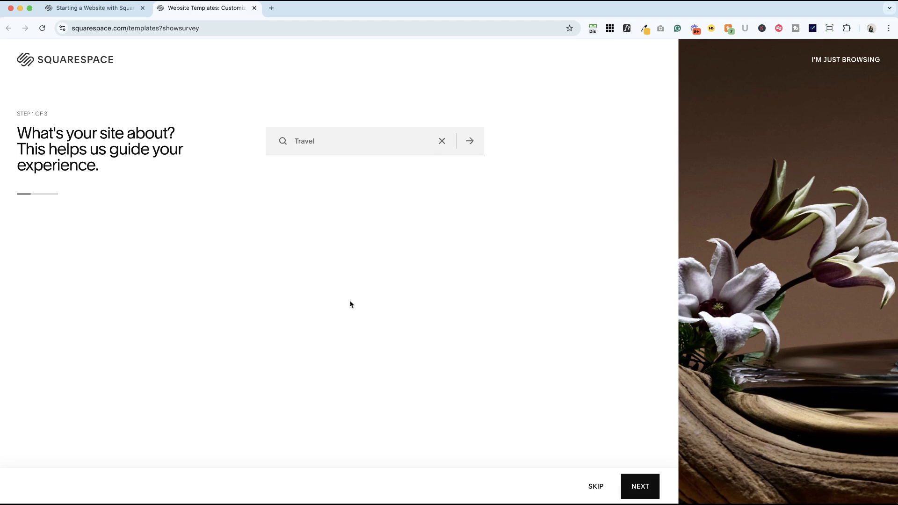
{"action": "left_click", "coordinate": [648, 488]}
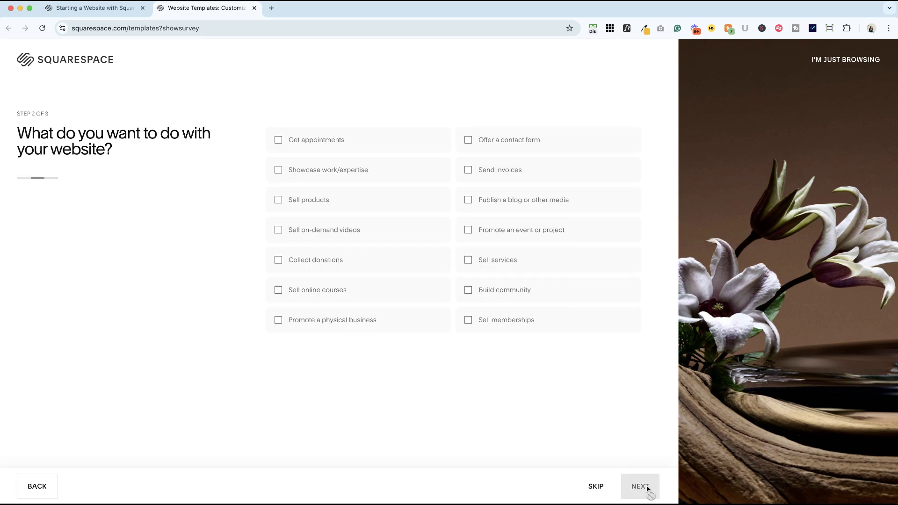
- Tick the blog, contact form and online courses website goals, then continue
{"action": "left_click", "coordinate": [469, 202]}
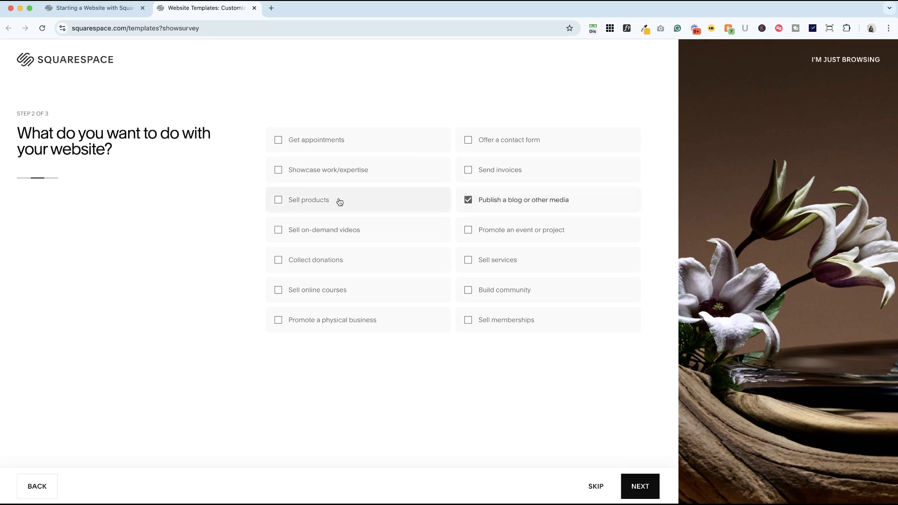
{"action": "left_click", "coordinate": [515, 137]}
{"action": "left_click", "coordinate": [319, 290]}
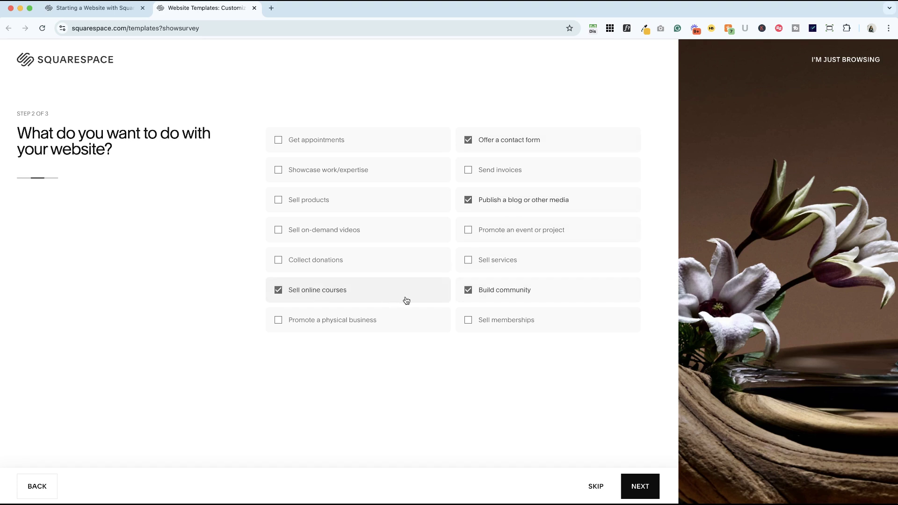
{"action": "left_click", "coordinate": [648, 489]}
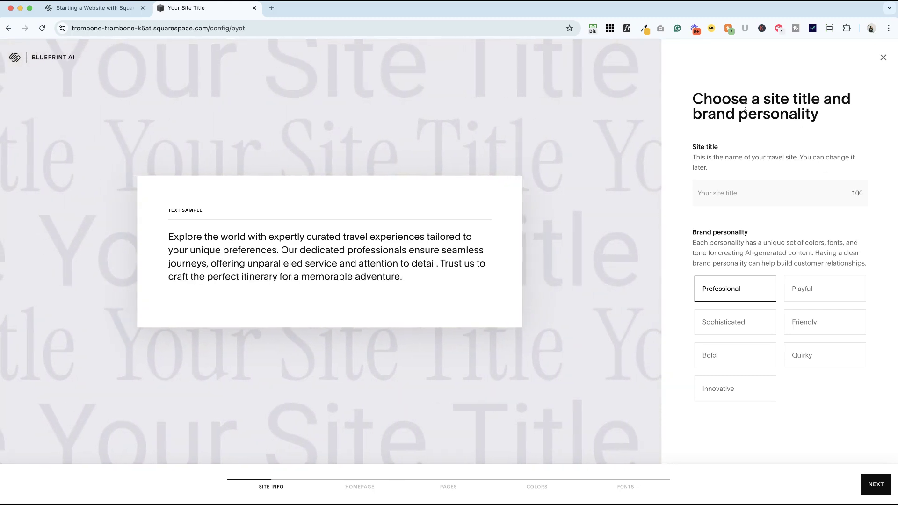
- Enter 'Tessa's Travel Tips' as the site title
{"action": "left_click", "coordinate": [748, 192]}
{"action": "type", "text": "Tessa's Travel"}
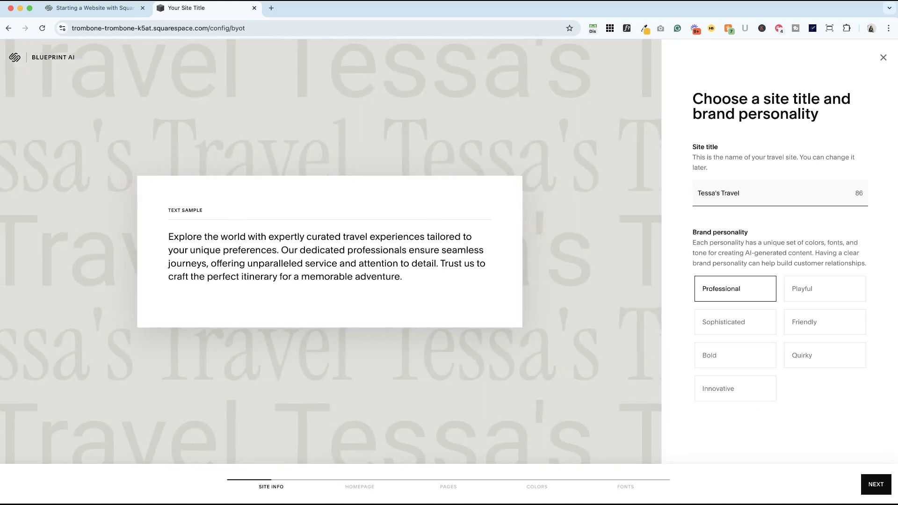
{"action": "type", "text": "Tips"}
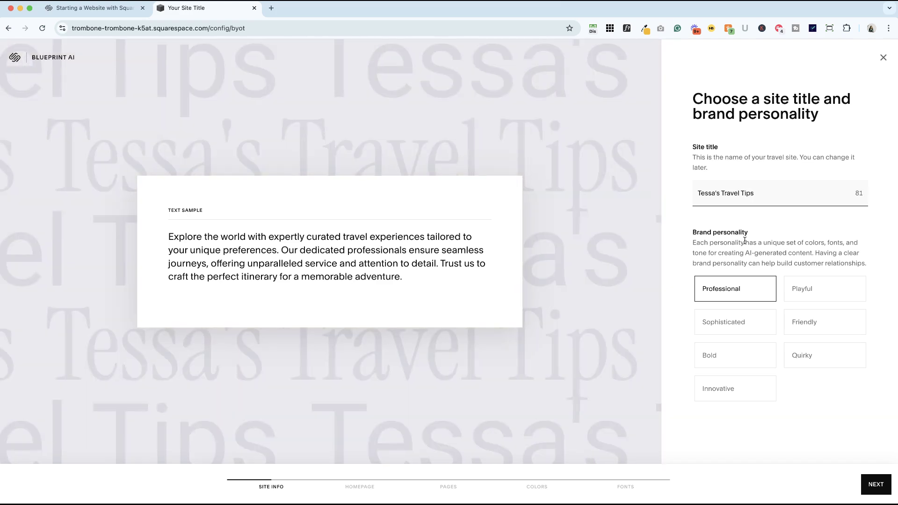
- Compare the Playful and Professional personalities, then settle on Friendly
{"action": "left_click", "coordinate": [802, 289]}
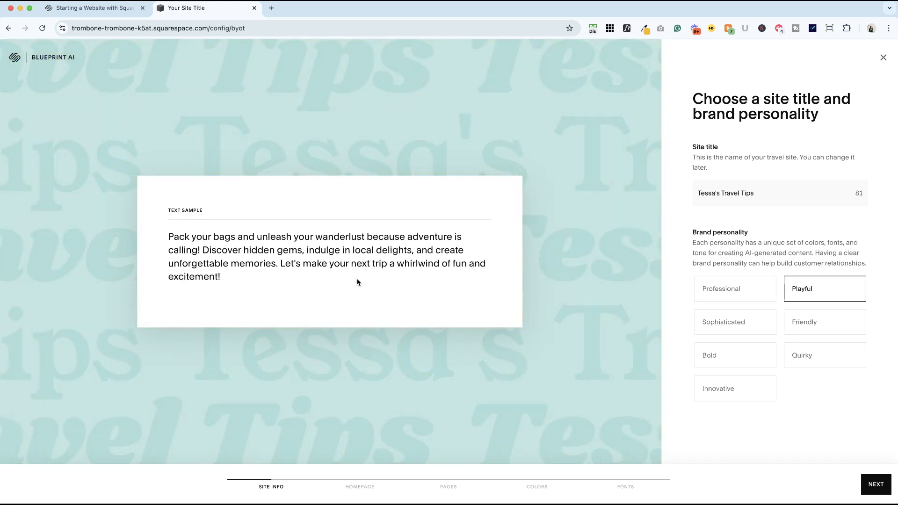
{"action": "left_click", "coordinate": [730, 293]}
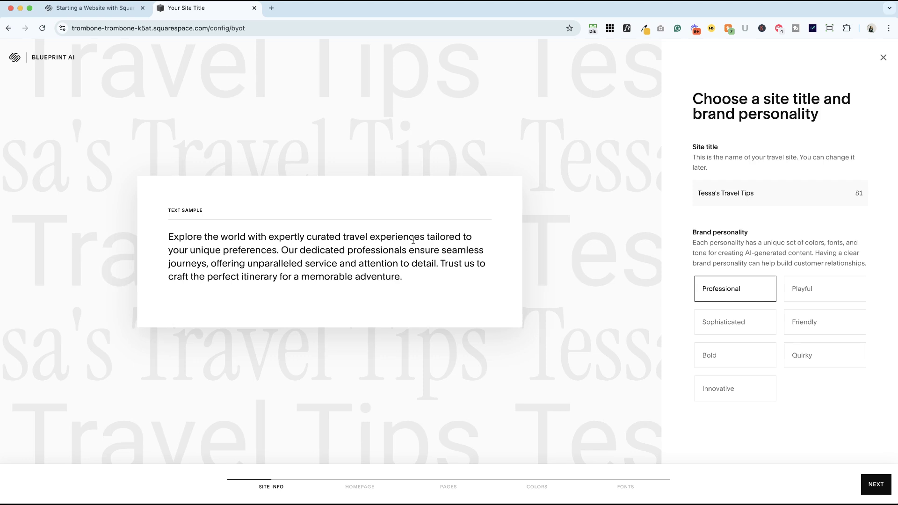
{"action": "left_click", "coordinate": [808, 296]}
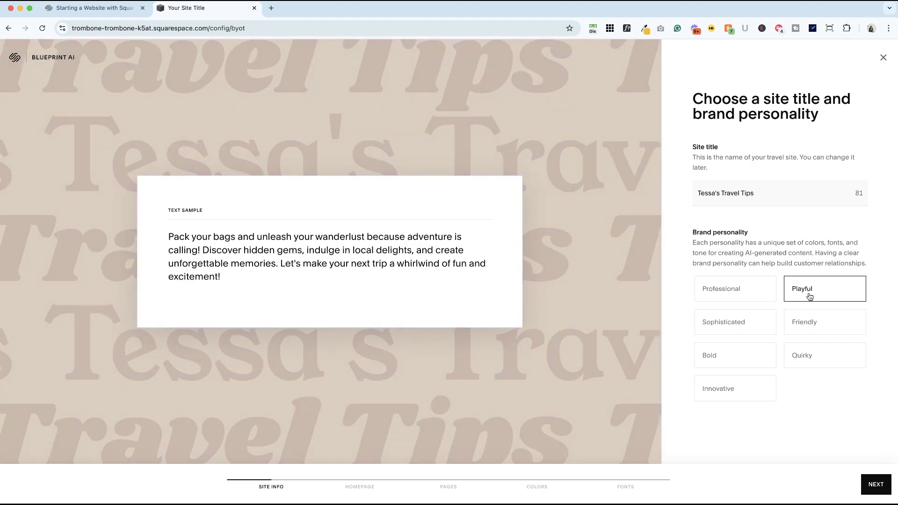
{"action": "left_click", "coordinate": [805, 321]}
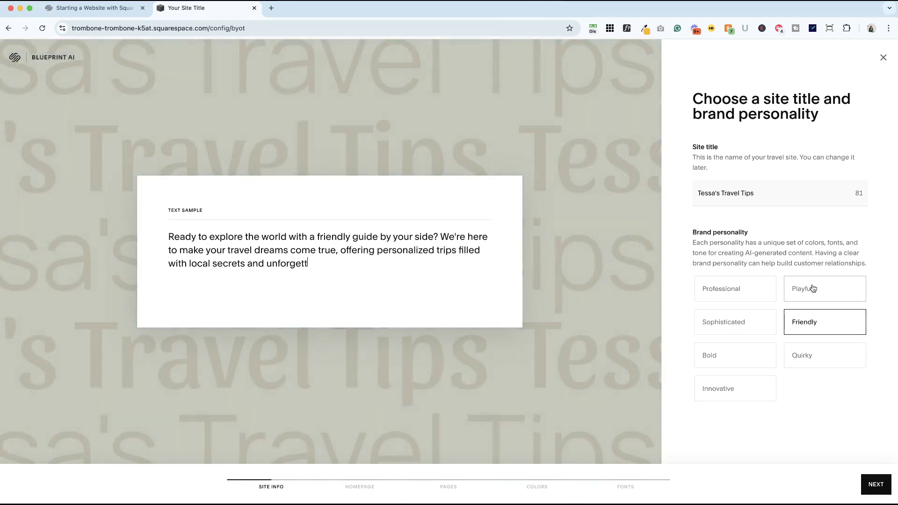
- Add a split text-and-image intro section and a Digital Products 'Choose your plan' pricing section
{"action": "left_click", "coordinate": [876, 485]}
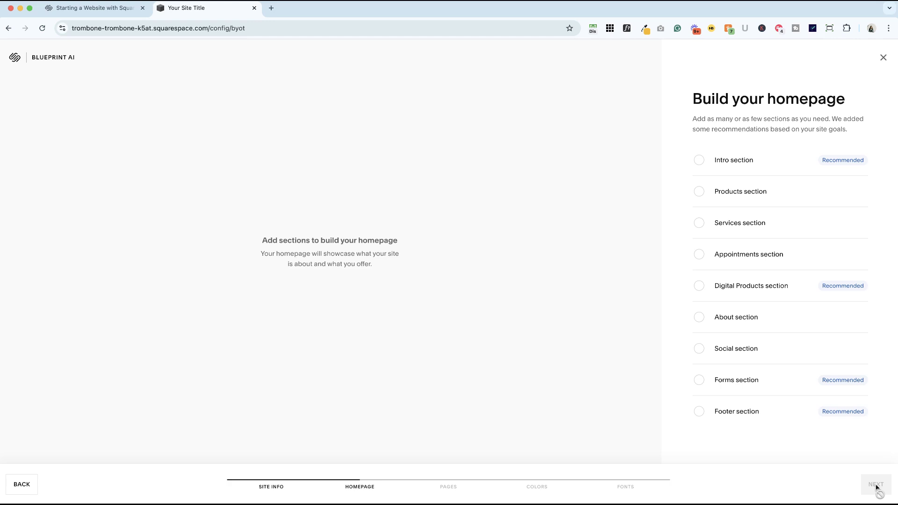
{"action": "left_click", "coordinate": [693, 160]}
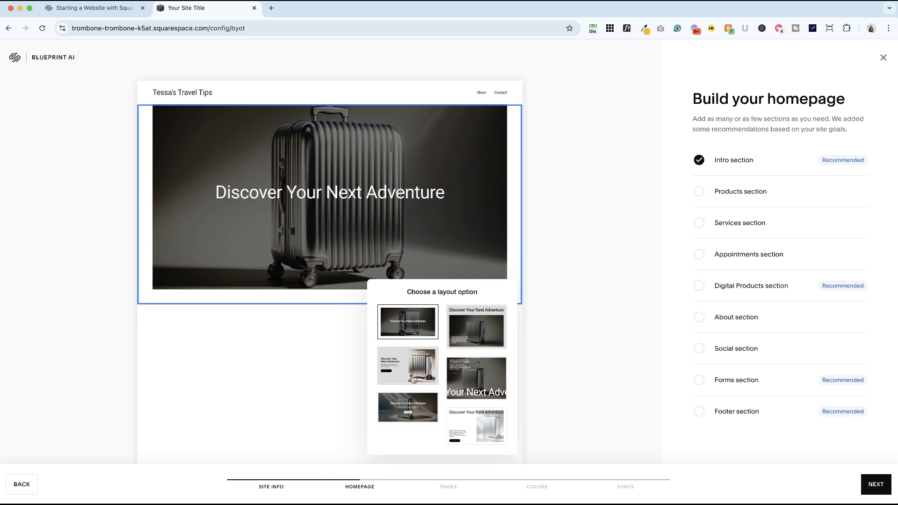
{"action": "left_click", "coordinate": [408, 374]}
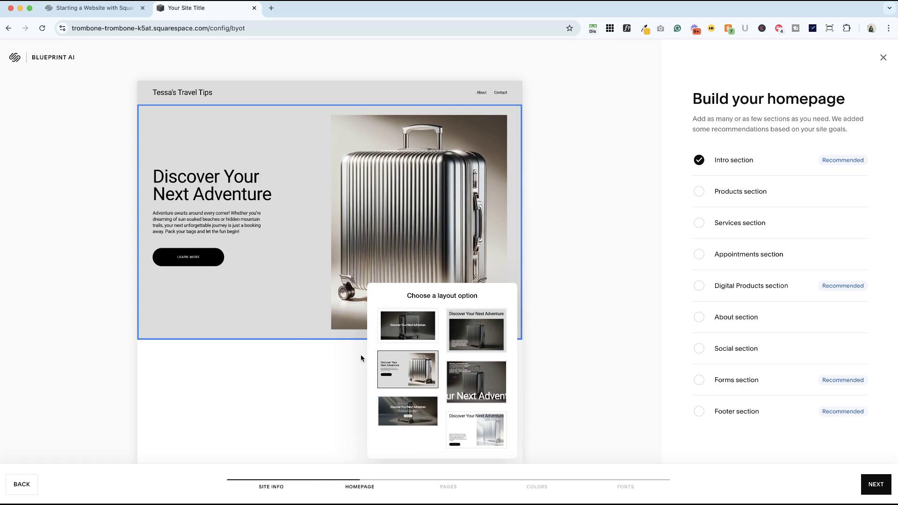
{"action": "left_click", "coordinate": [470, 441]}
{"action": "left_click", "coordinate": [408, 411]}
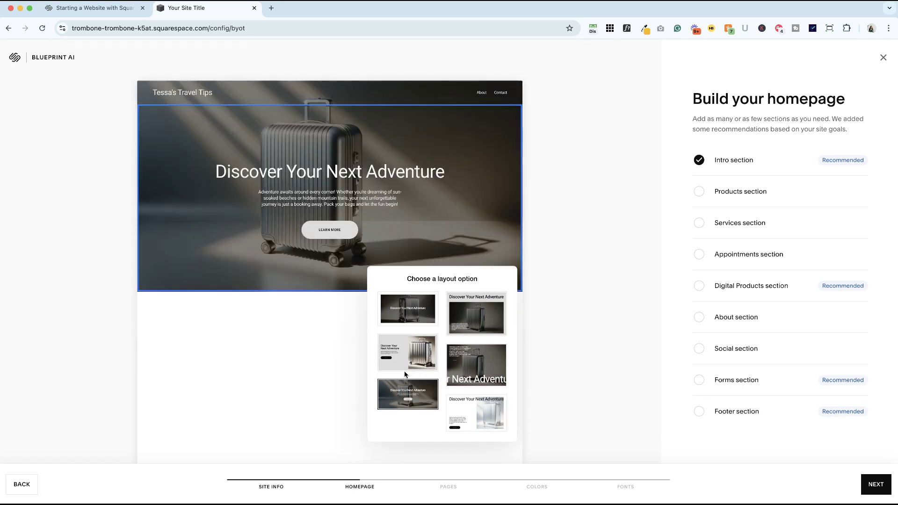
{"action": "left_click", "coordinate": [408, 360]}
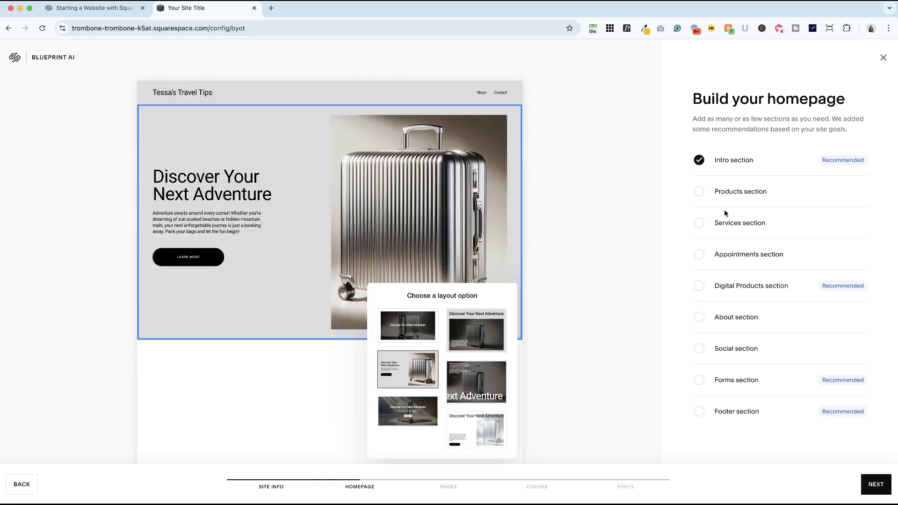
{"action": "left_click", "coordinate": [699, 286]}
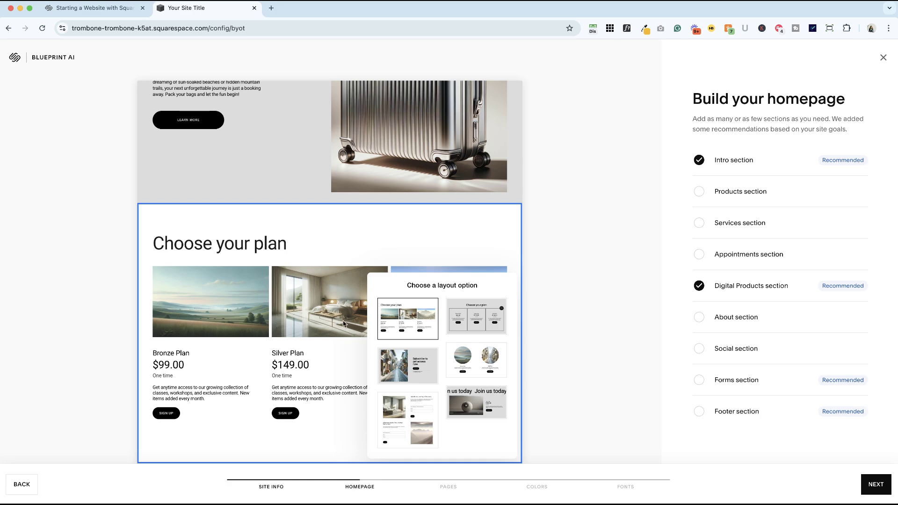
- Tick the About, Social (large Follow Us marquee layout) and Footer homepage sections
{"action": "left_click", "coordinate": [698, 320]}
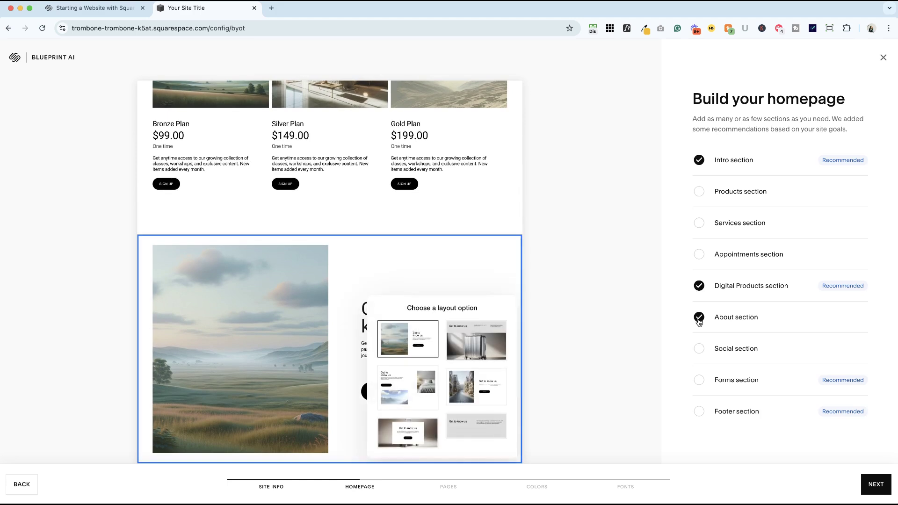
{"action": "left_click", "coordinate": [698, 349]}
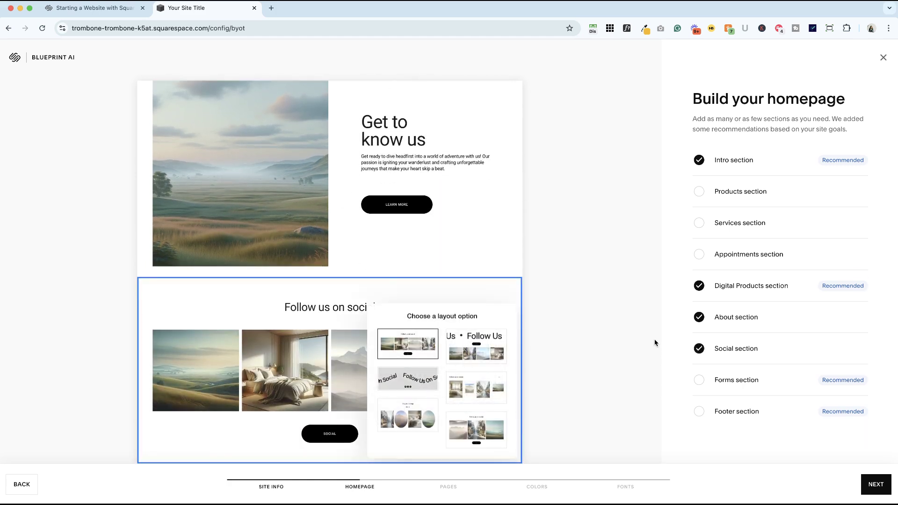
{"action": "left_click", "coordinate": [449, 361]}
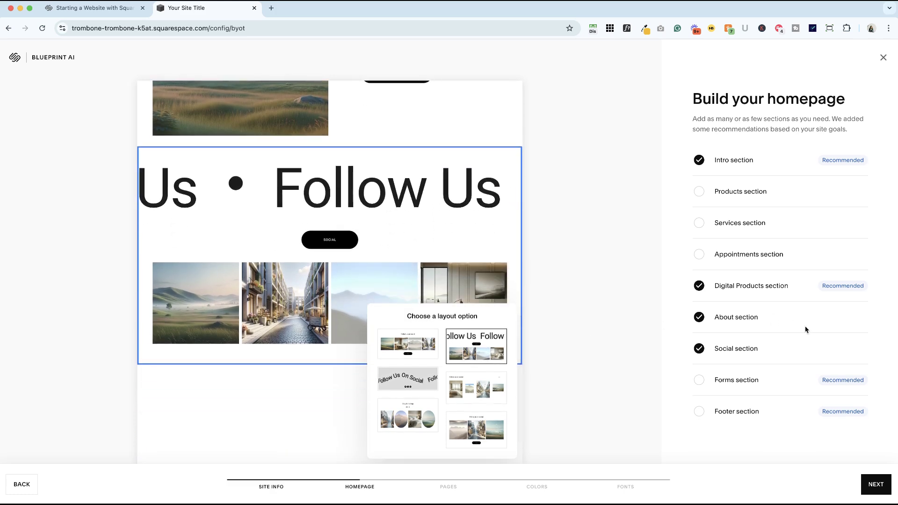
{"action": "left_click", "coordinate": [699, 411]}
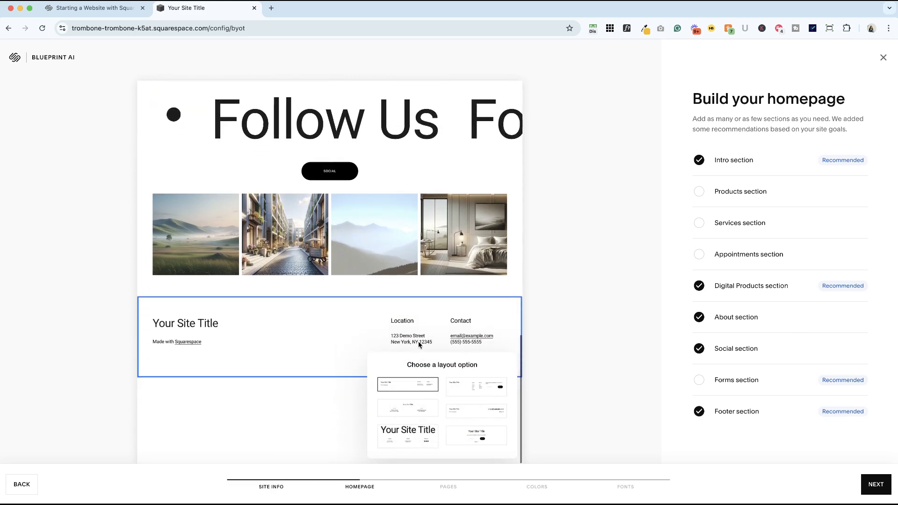
{"action": "scroll", "coordinate": [418, 341], "scroll_direction": "up", "scroll_amount": 15}
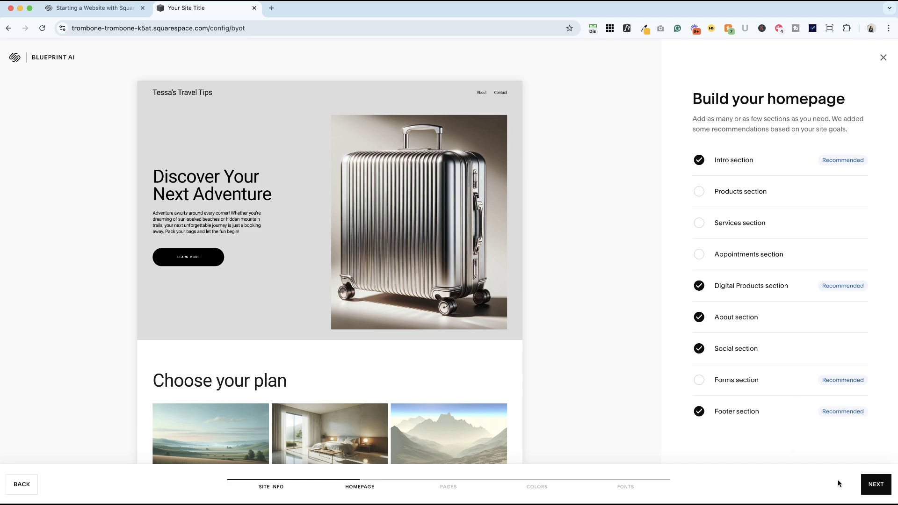
- Add a Course page beside About and Contact, preview each, and proceed to colours
{"action": "left_click", "coordinate": [873, 484]}
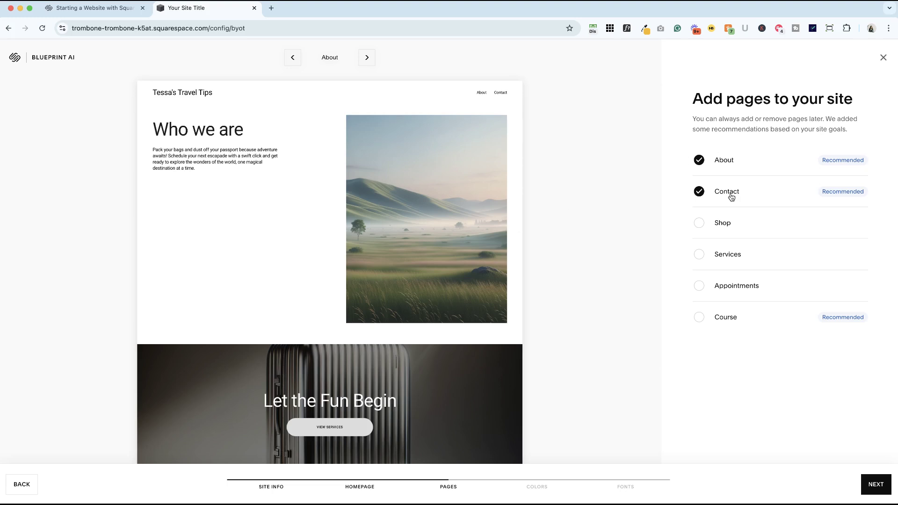
{"action": "left_click", "coordinate": [699, 318]}
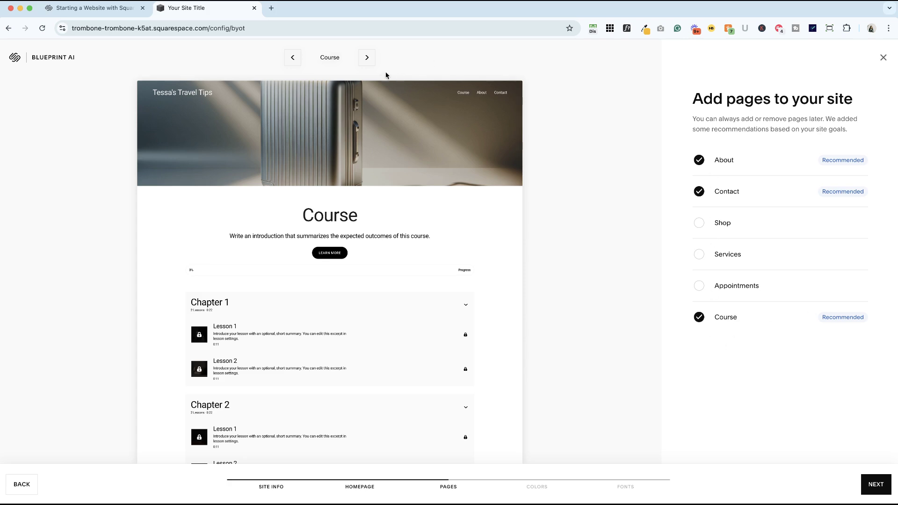
{"action": "left_click", "coordinate": [367, 57]}
{"action": "left_click", "coordinate": [367, 58]}
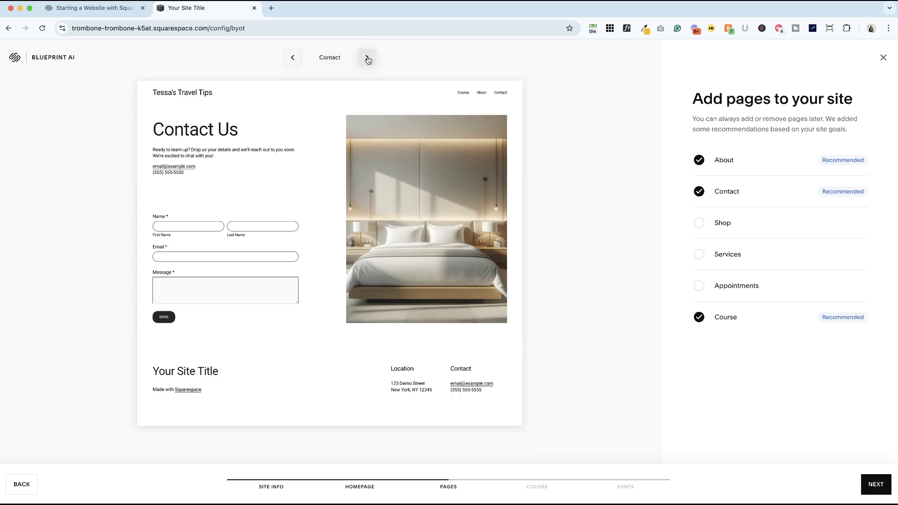
{"action": "left_click", "coordinate": [367, 58]}
{"action": "left_click", "coordinate": [367, 58]}
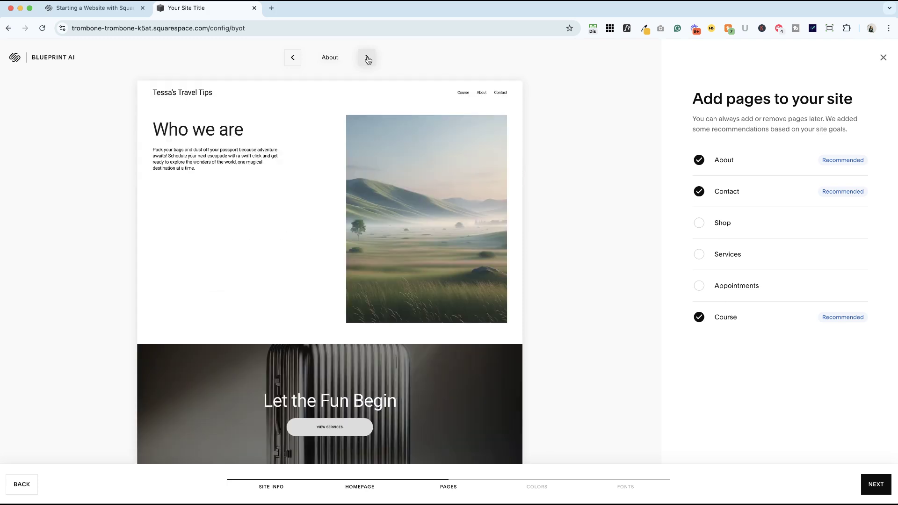
{"action": "left_click", "coordinate": [367, 58]}
{"action": "left_click", "coordinate": [367, 58]}
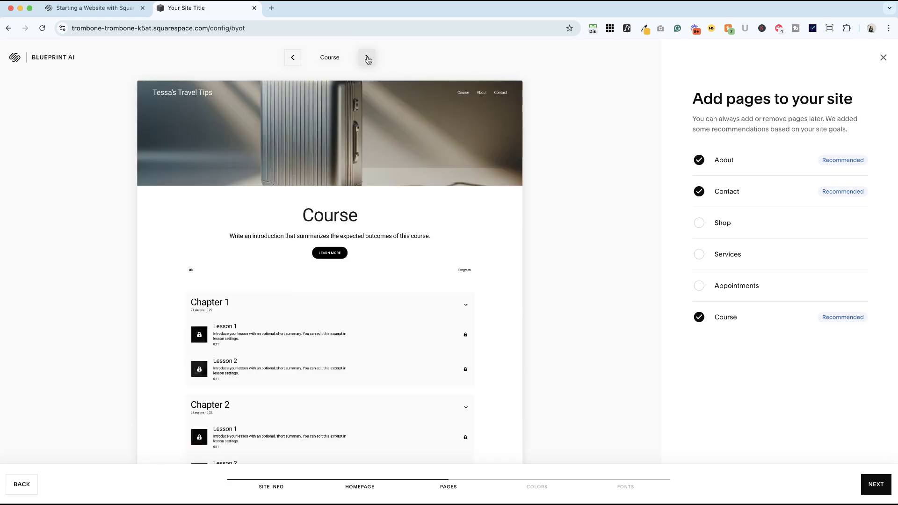
{"action": "left_click", "coordinate": [367, 57]}
{"action": "left_click", "coordinate": [367, 58]}
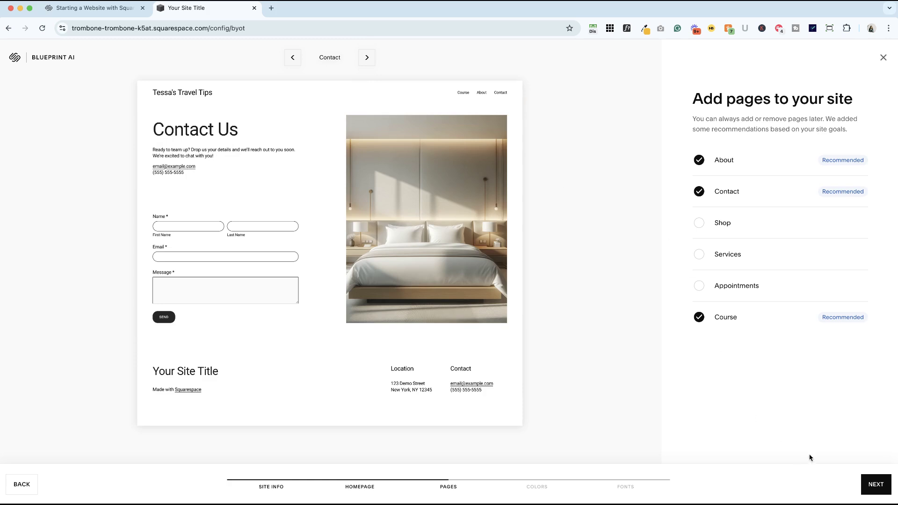
{"action": "left_click", "coordinate": [876, 484]}
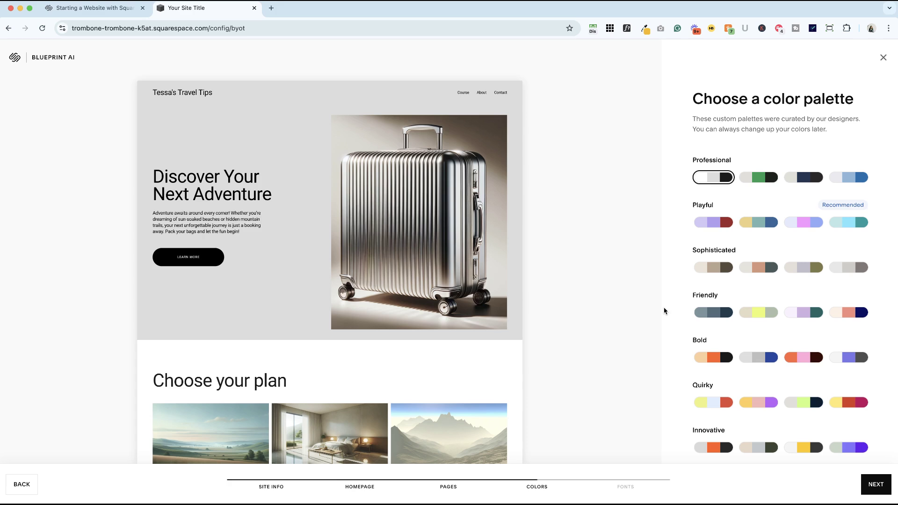
- Compare Playful, Friendly and Sophisticated palettes and pick the purple third Friendly palette
{"action": "scroll", "coordinate": [731, 191], "scroll_direction": "down", "scroll_amount": 1}
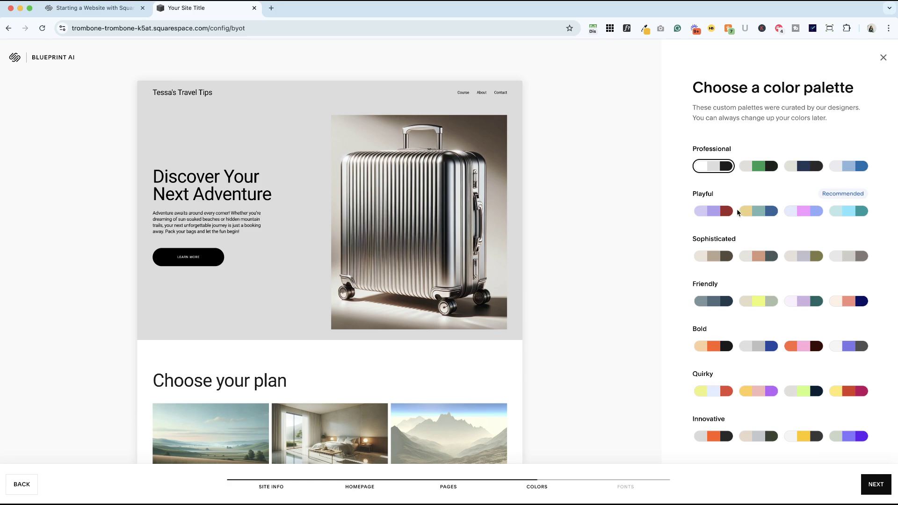
{"action": "left_click", "coordinate": [722, 212]}
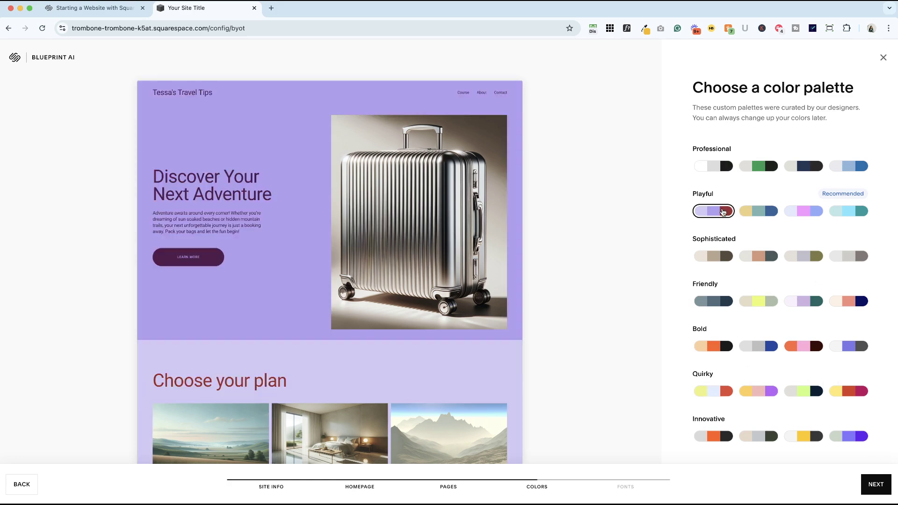
{"action": "left_click", "coordinate": [759, 212]}
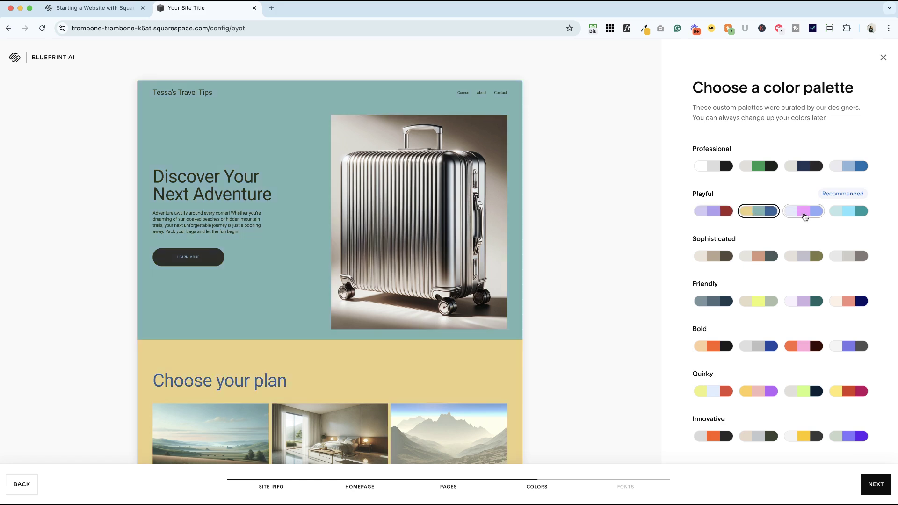
{"action": "left_click", "coordinate": [803, 212]}
{"action": "left_click", "coordinate": [848, 213]}
{"action": "left_click", "coordinate": [713, 302]}
{"action": "left_click", "coordinate": [758, 301]}
{"action": "left_click", "coordinate": [807, 304]}
{"action": "left_click", "coordinate": [847, 303]}
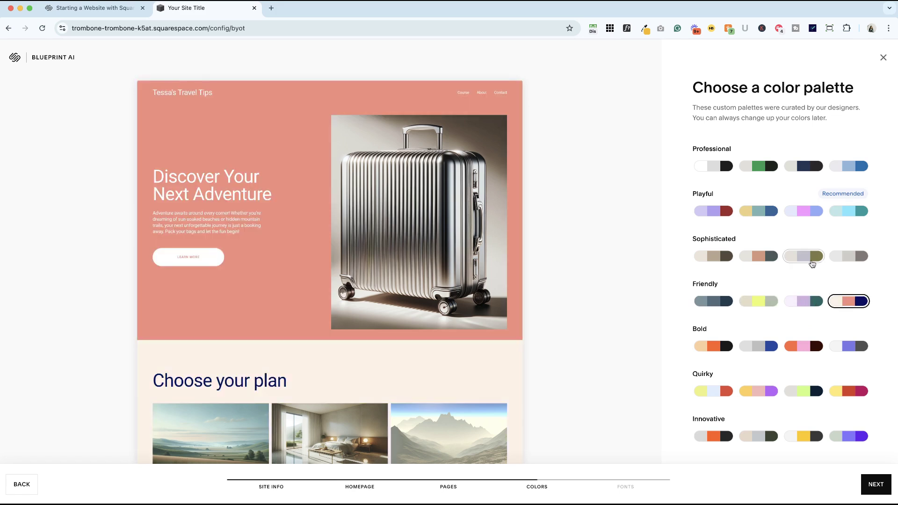
{"action": "left_click", "coordinate": [807, 257]}
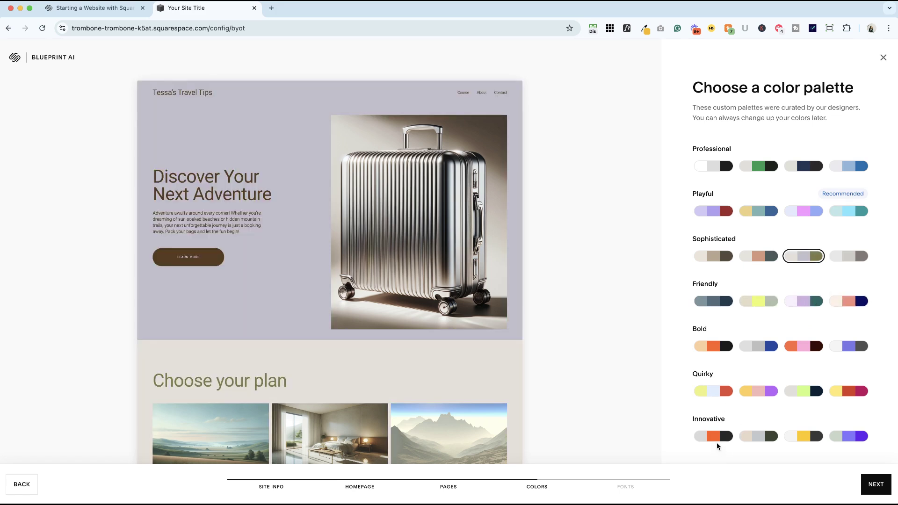
{"action": "left_click", "coordinate": [803, 304]}
{"action": "scroll", "coordinate": [803, 304], "scroll_direction": "up", "scroll_amount": 1}
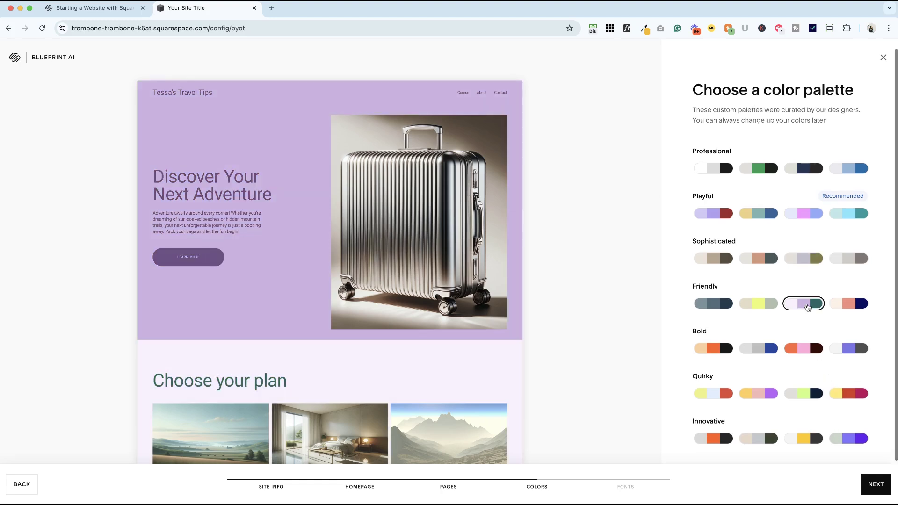
{"action": "scroll", "coordinate": [403, 296], "scroll_direction": "down", "scroll_amount": 1}
{"action": "scroll", "coordinate": [403, 297], "scroll_direction": "down", "scroll_amount": 15}
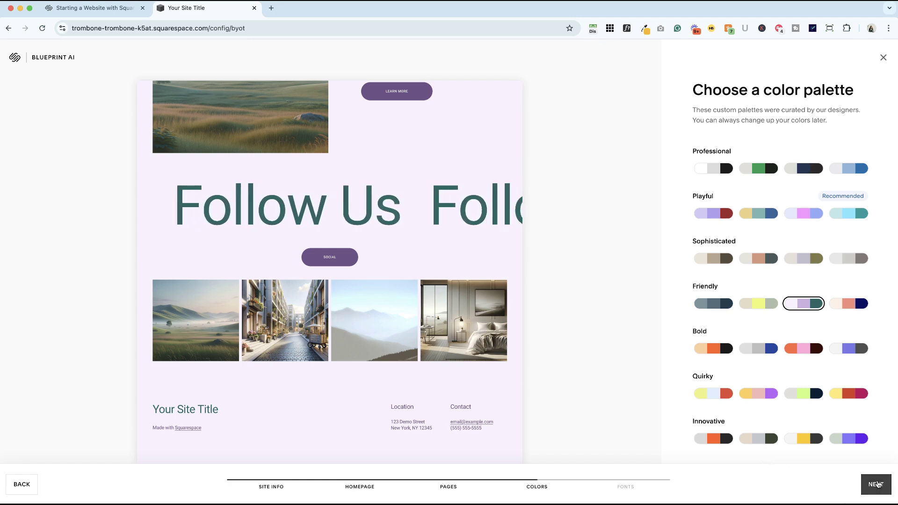
- Compare font pairings like Young Serif/Bitter, Manrope/Nunito Sans, Anton/Epilogue and Ojuju/Archivo
{"action": "key", "text": "Return"}
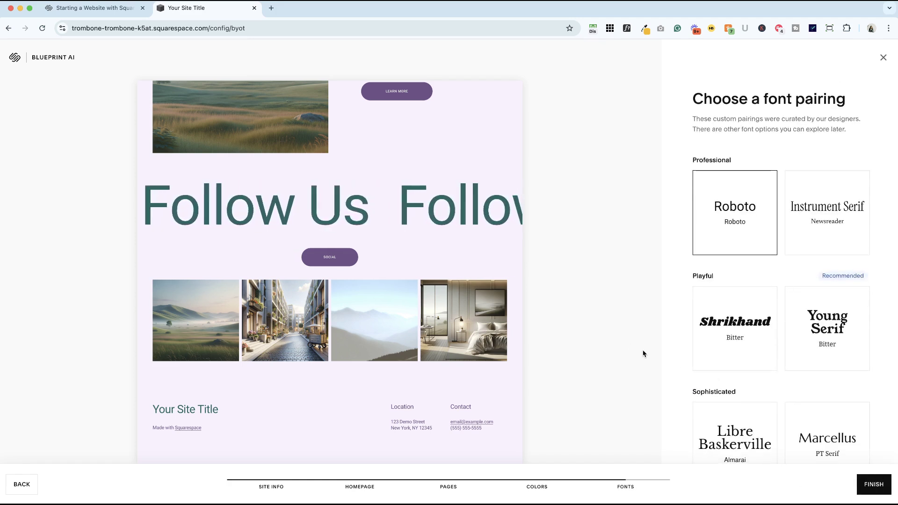
{"action": "scroll", "coordinate": [466, 240], "scroll_direction": "up", "scroll_amount": 2}
{"action": "scroll", "coordinate": [465, 240], "scroll_direction": "up", "scroll_amount": 10}
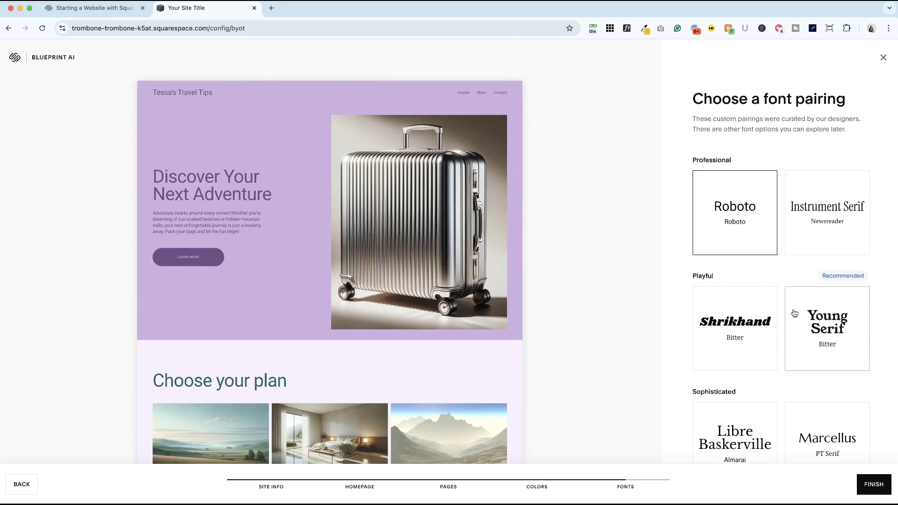
{"action": "scroll", "coordinate": [794, 312], "scroll_direction": "down", "scroll_amount": 2}
{"action": "left_click", "coordinate": [738, 314]}
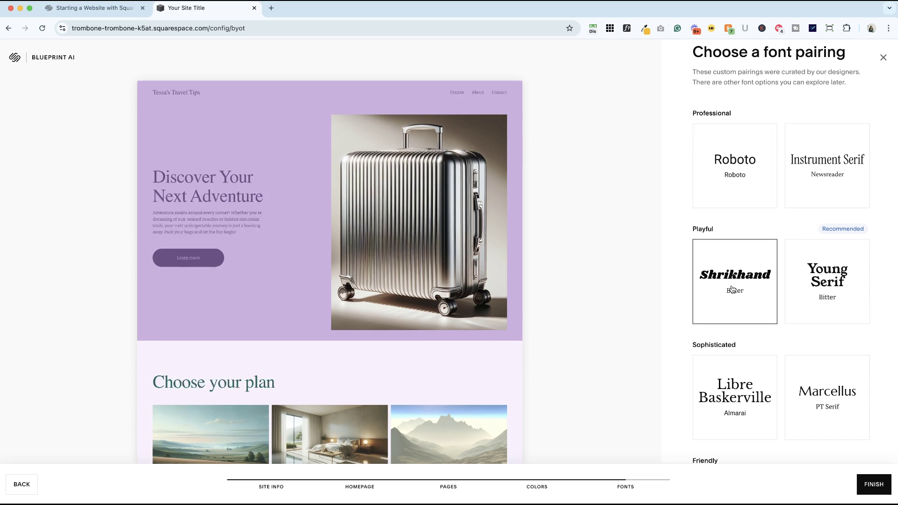
{"action": "left_click", "coordinate": [828, 286]}
{"action": "scroll", "coordinate": [754, 330], "scroll_direction": "down", "scroll_amount": 5}
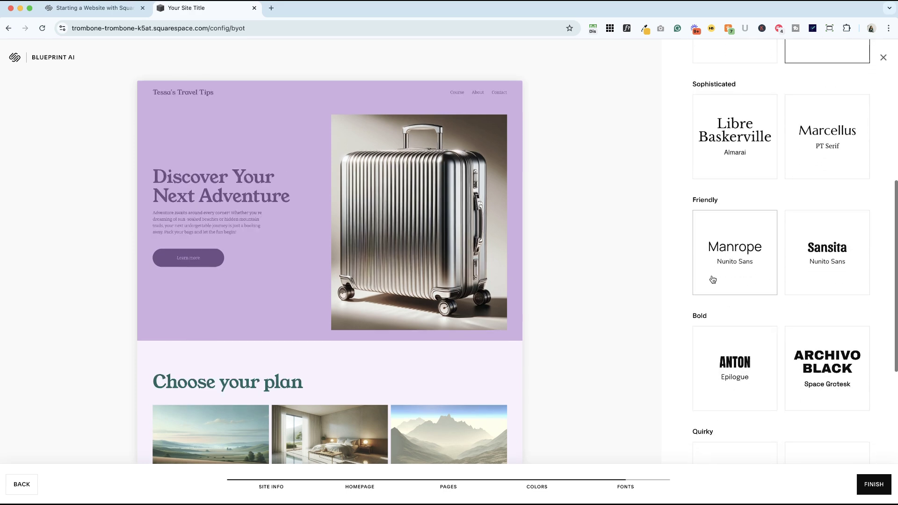
{"action": "left_click", "coordinate": [715, 255]}
{"action": "left_click", "coordinate": [821, 259]}
{"action": "scroll", "coordinate": [821, 271], "scroll_direction": "down", "scroll_amount": 3}
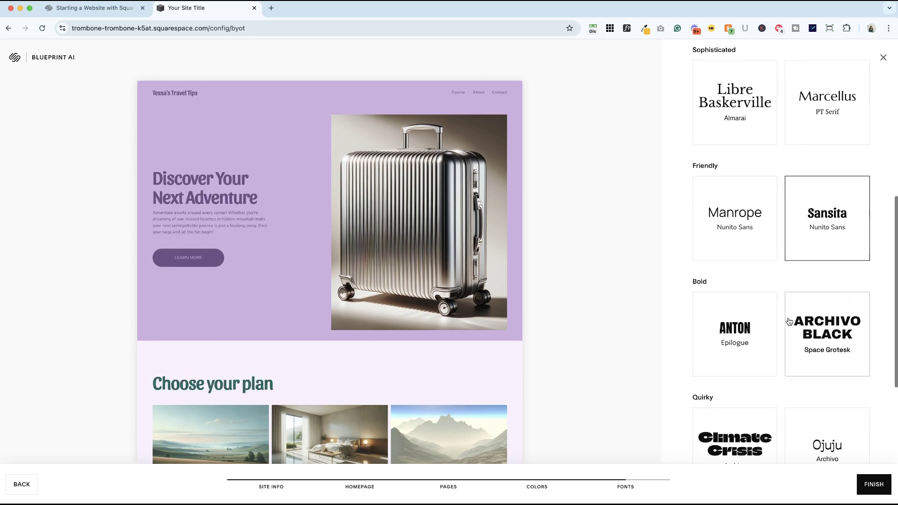
{"action": "left_click", "coordinate": [738, 304]}
{"action": "left_click", "coordinate": [821, 303]}
{"action": "scroll", "coordinate": [784, 294], "scroll_direction": "down", "scroll_amount": 3}
{"action": "left_click", "coordinate": [737, 290]}
{"action": "left_click", "coordinate": [819, 292]}
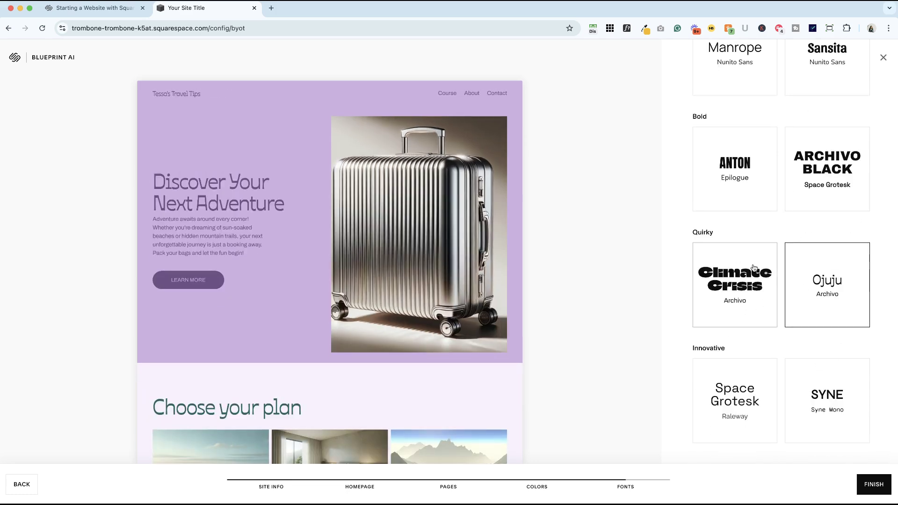
{"action": "scroll", "coordinate": [753, 268], "scroll_direction": "up", "scroll_amount": 5}
{"action": "scroll", "coordinate": [754, 268], "scroll_direction": "up", "scroll_amount": 2}
- Choose the Shrikhand and Bitter pairing and finish setup to build the site
{"action": "left_click", "coordinate": [733, 190]}
{"action": "scroll", "coordinate": [733, 189], "scroll_direction": "up", "scroll_amount": 1}
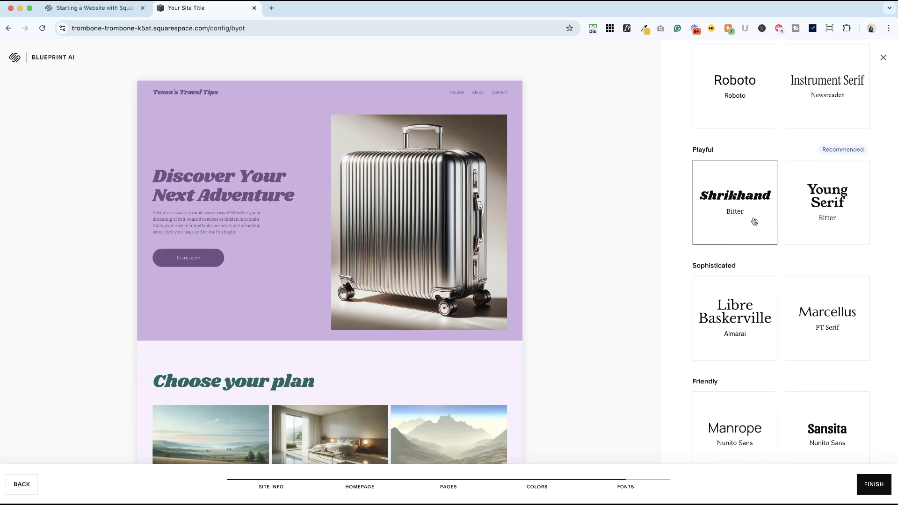
{"action": "scroll", "coordinate": [732, 237], "scroll_direction": "down", "scroll_amount": 8}
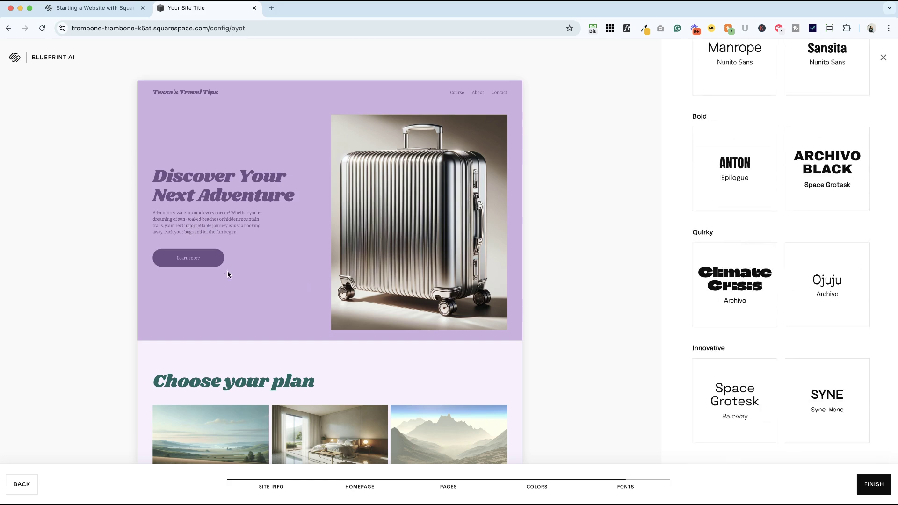
{"action": "scroll", "coordinate": [228, 274], "scroll_direction": "down", "scroll_amount": 4}
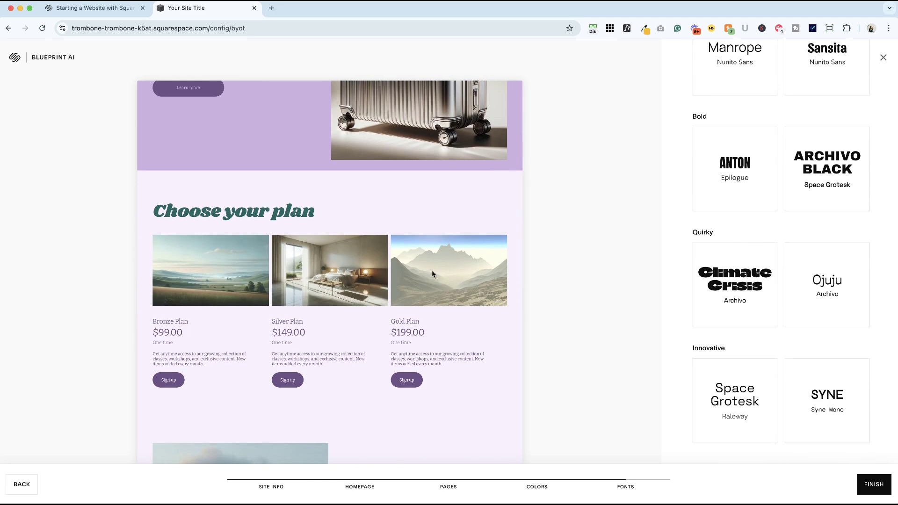
{"action": "left_click", "coordinate": [866, 483]}
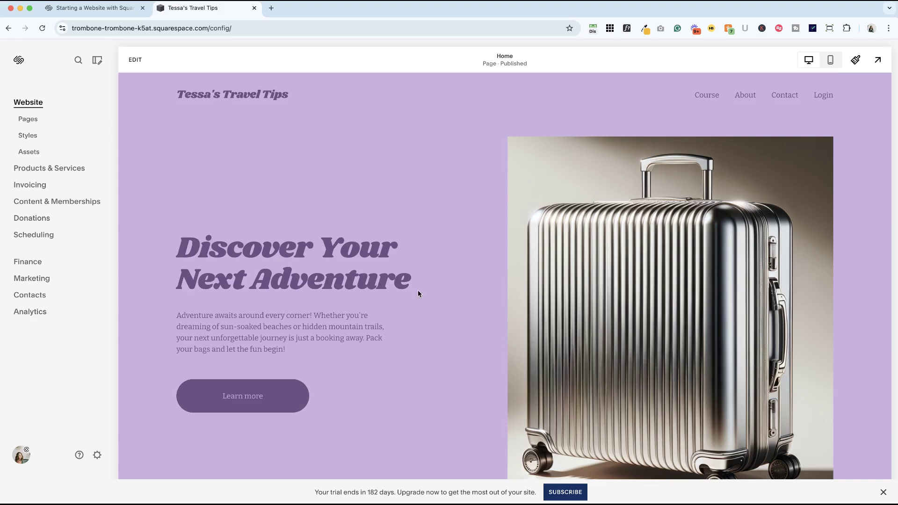
- Scroll the homepage from the Discover Your Next Adventure hero down to the footer and back
{"action": "scroll", "coordinate": [412, 297], "scroll_direction": "down", "scroll_amount": 15}
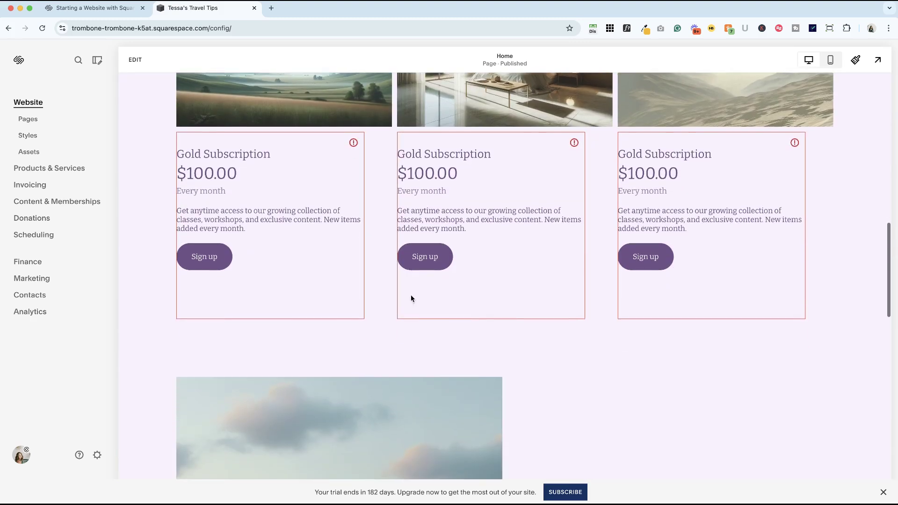
{"action": "scroll", "coordinate": [411, 298], "scroll_direction": "down", "scroll_amount": 8}
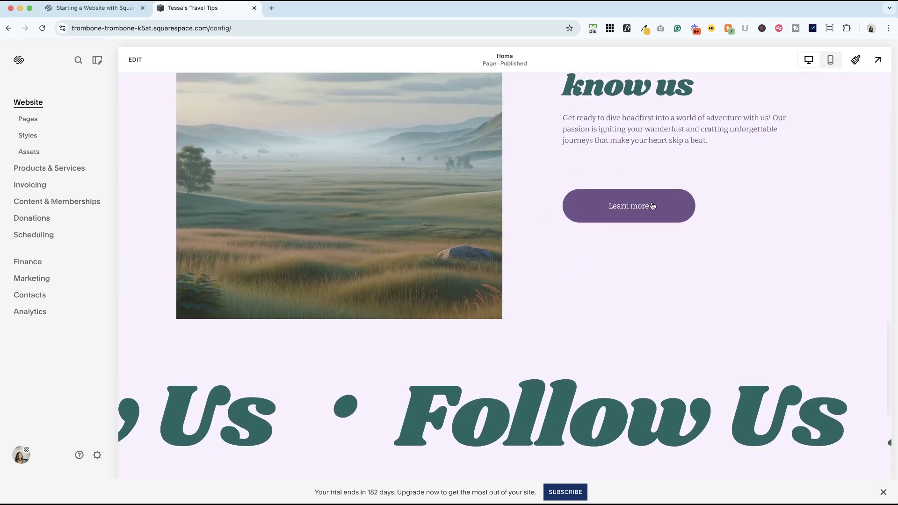
{"action": "scroll", "coordinate": [628, 258], "scroll_direction": "down", "scroll_amount": 6}
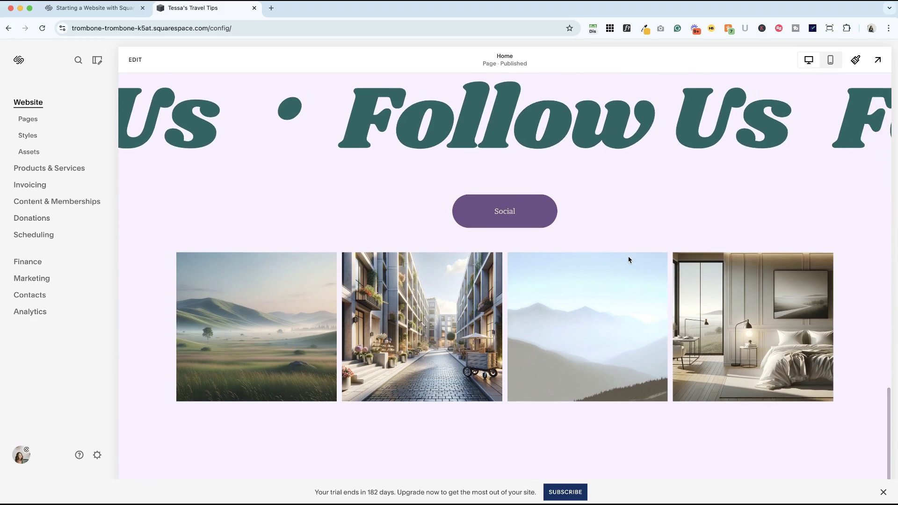
{"action": "scroll", "coordinate": [628, 260], "scroll_direction": "down", "scroll_amount": 2}
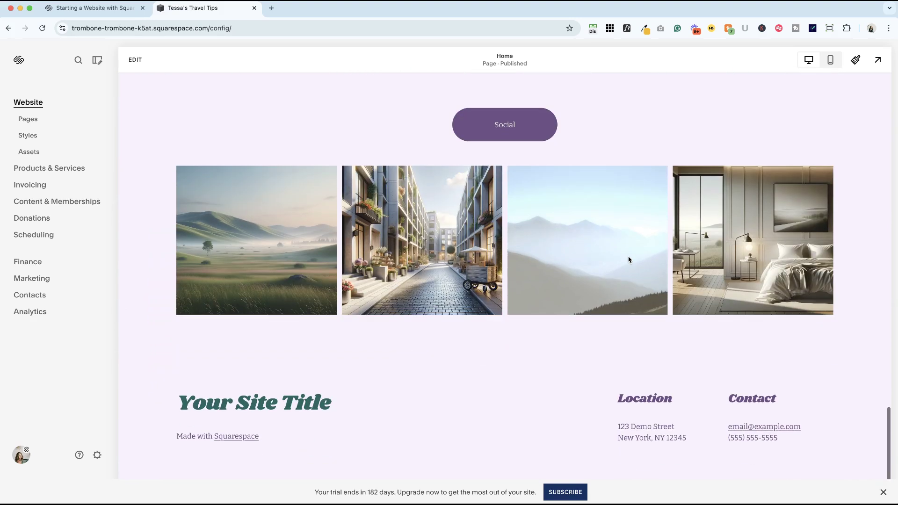
{"action": "scroll", "coordinate": [629, 259], "scroll_direction": "up", "scroll_amount": 15}
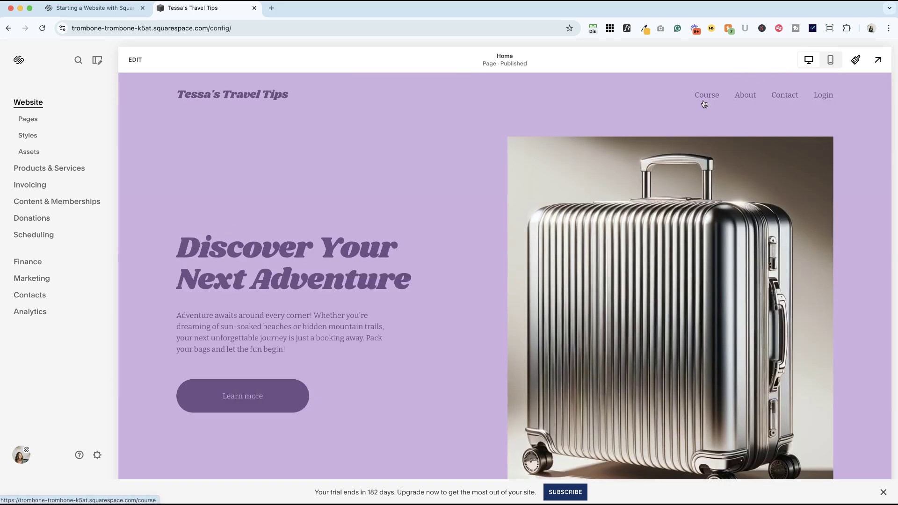
- Add a grid-layout Blog page to the main navigation
{"action": "left_click", "coordinate": [28, 119]}
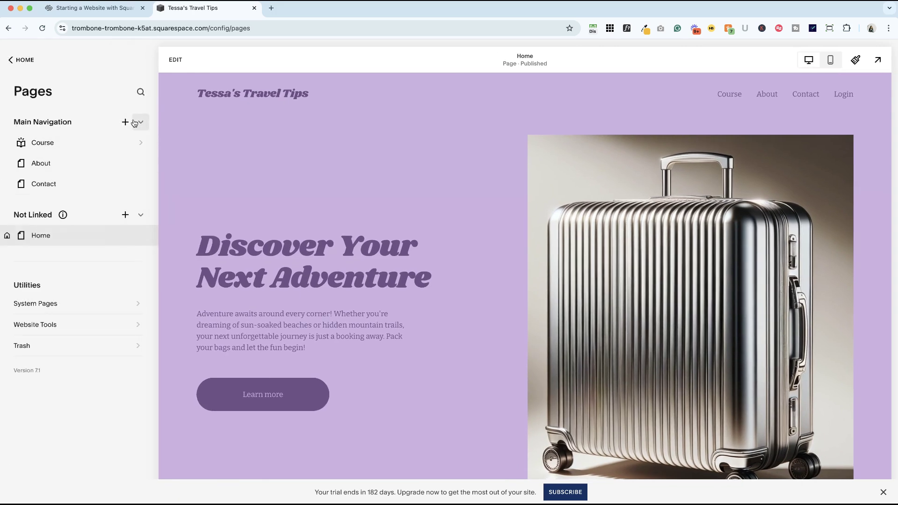
{"action": "left_click", "coordinate": [125, 122]}
{"action": "left_click", "coordinate": [181, 247]}
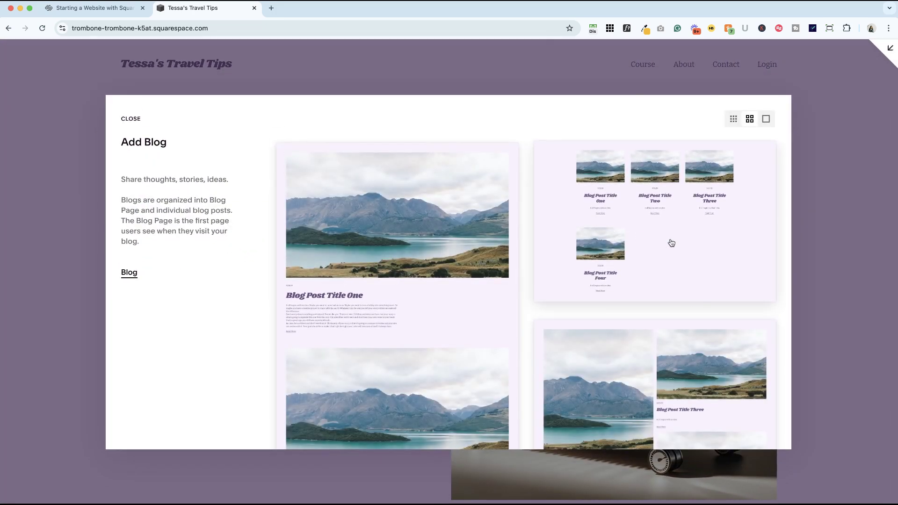
{"action": "left_click", "coordinate": [669, 244]}
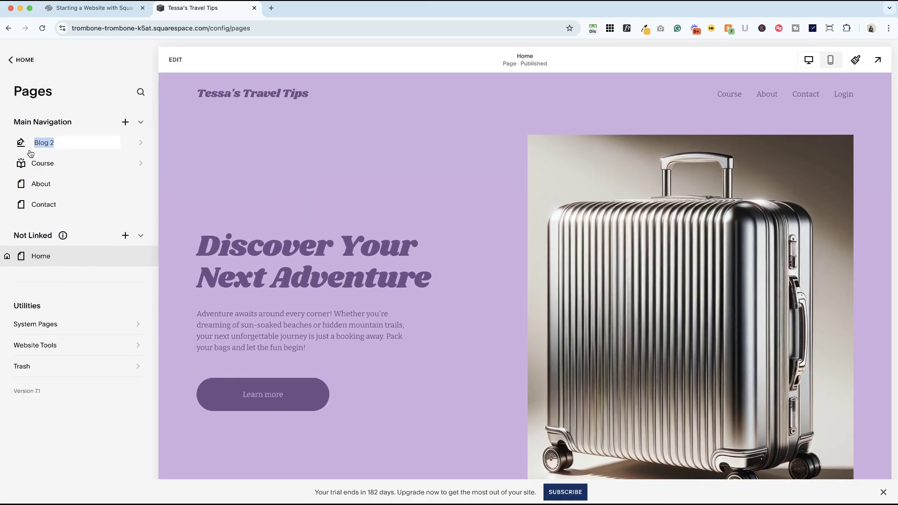
{"action": "type", "text": "Blo"}
{"action": "key", "text": "Return"}
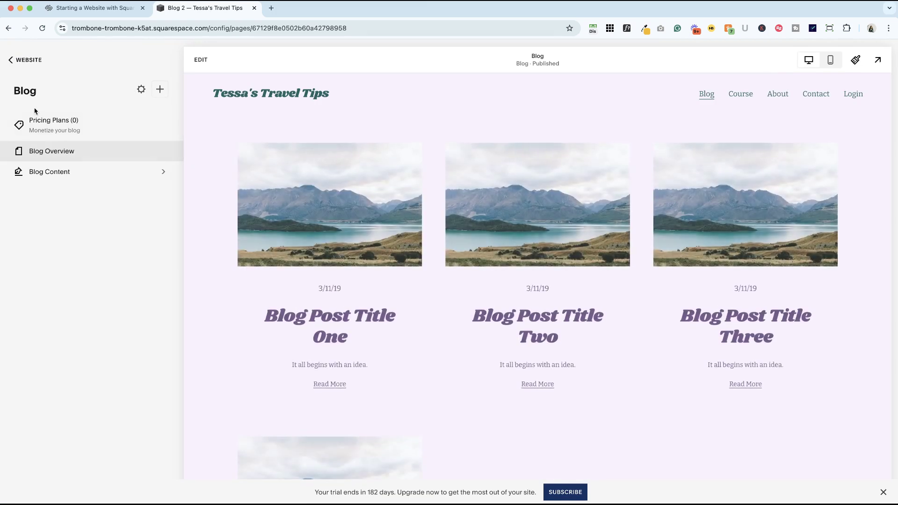
- Delete the blog's 'Blog 2' SEO title and save the blog settings
{"action": "left_click", "coordinate": [140, 90]}
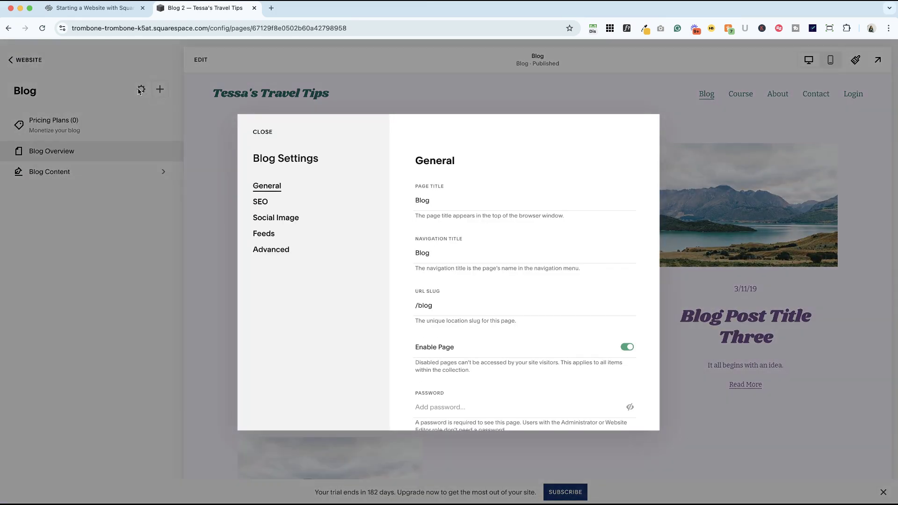
{"action": "left_click", "coordinate": [260, 202]}
{"action": "triple_click", "coordinate": [452, 344]}
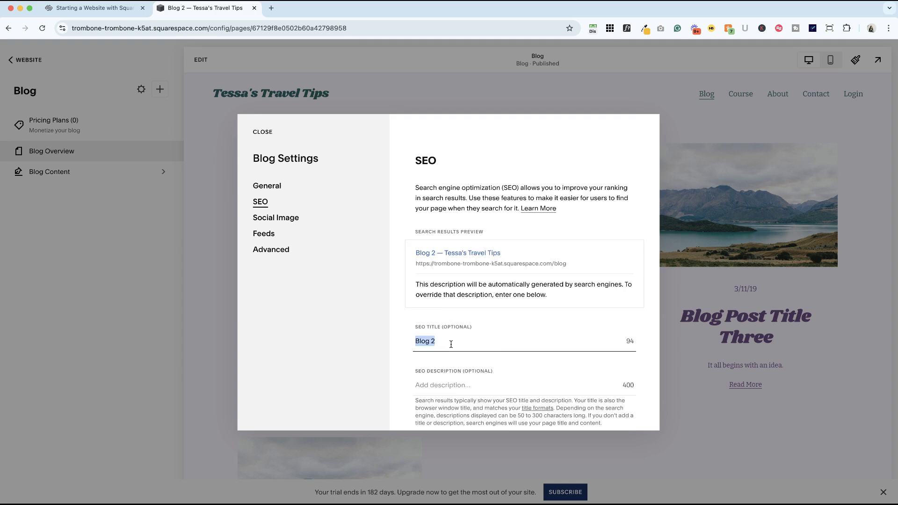
{"action": "key", "text": "BackSpace"}
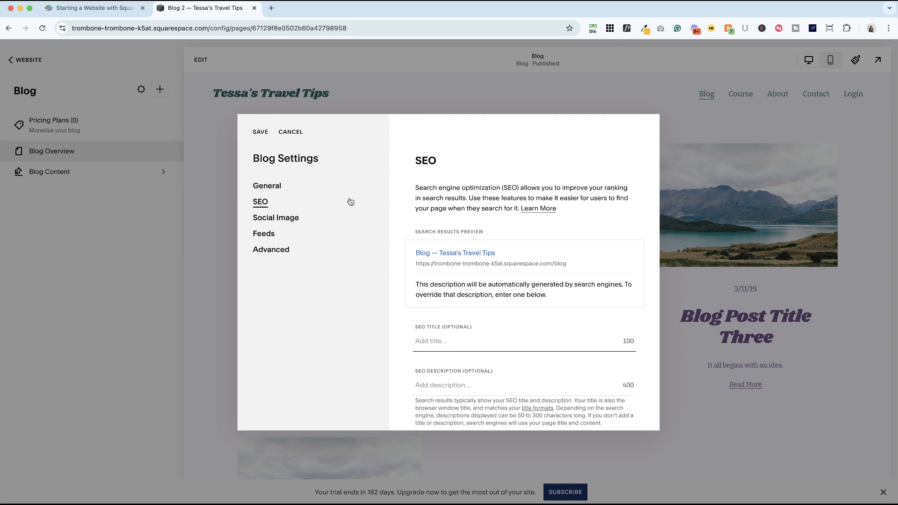
{"action": "left_click", "coordinate": [260, 133]}
{"action": "left_click", "coordinate": [26, 59]}
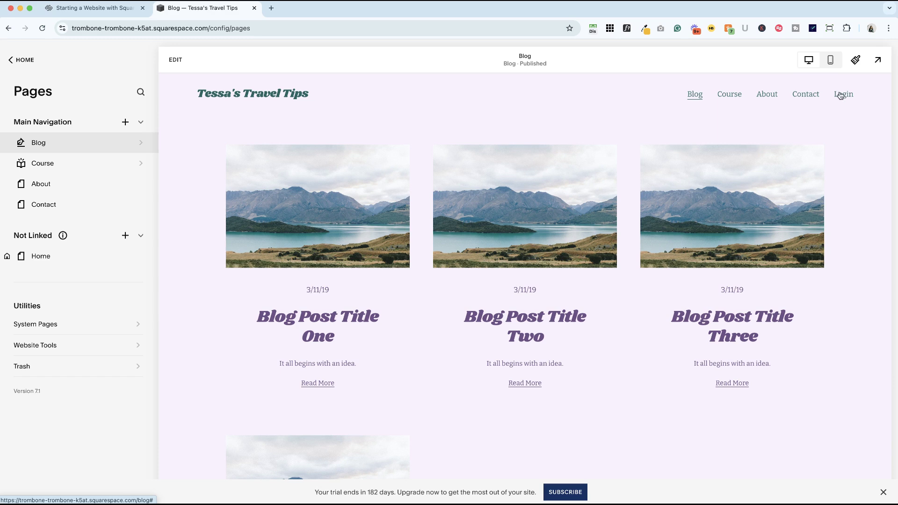
{"action": "left_click", "coordinate": [180, 64]}
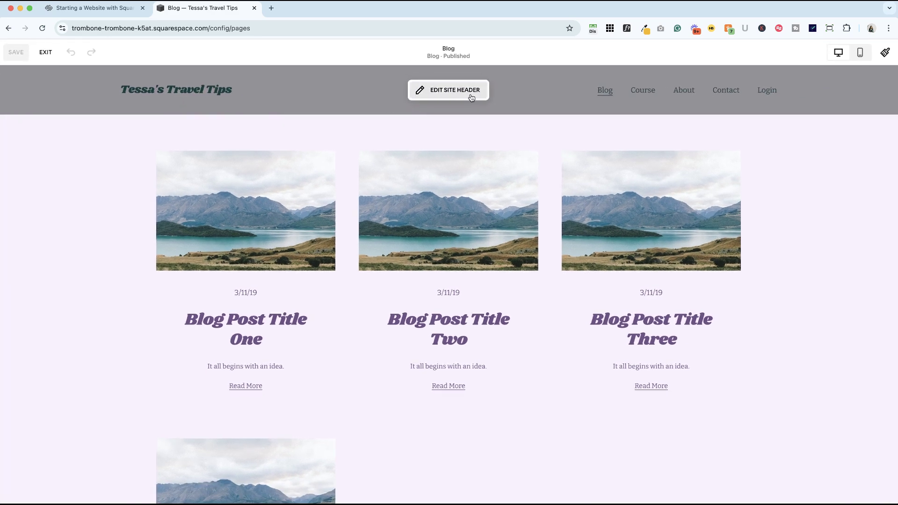
{"action": "left_click", "coordinate": [471, 98]}
{"action": "left_click", "coordinate": [66, 135]}
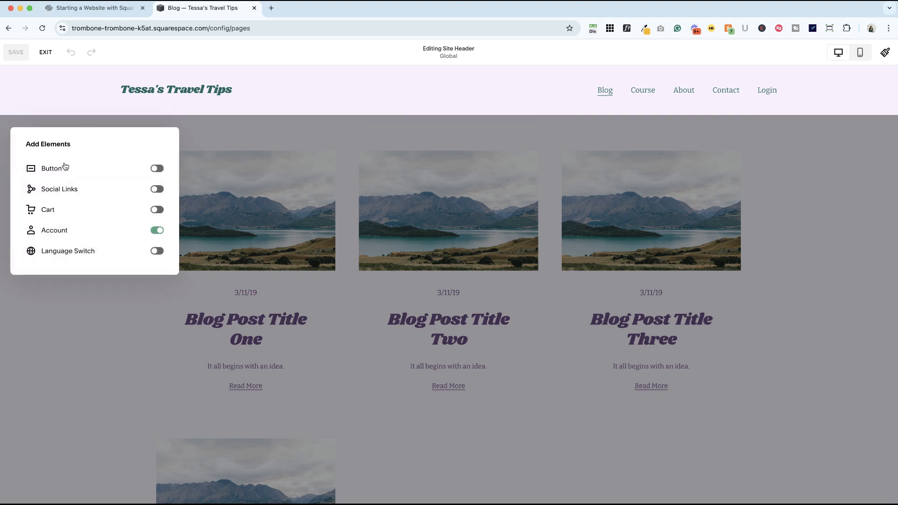
{"action": "left_click", "coordinate": [157, 168]}
{"action": "left_click", "coordinate": [157, 169]}
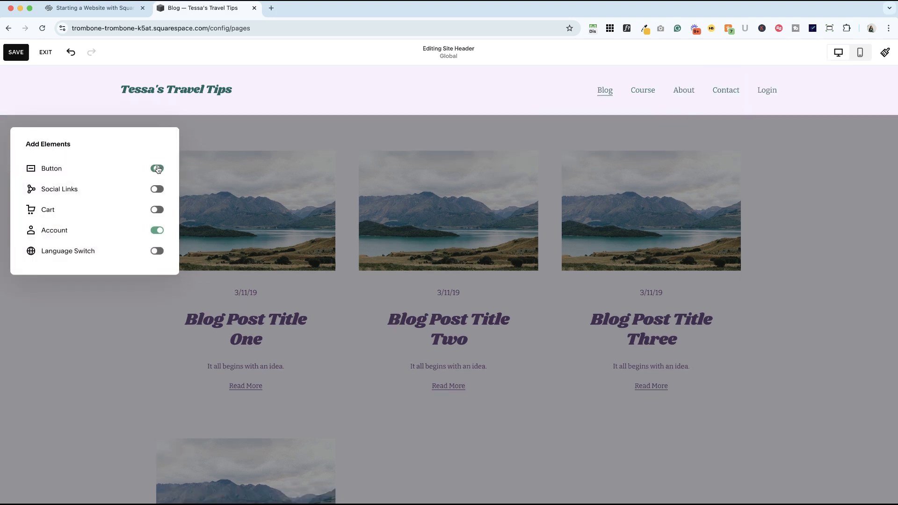
{"action": "left_click", "coordinate": [46, 52]}
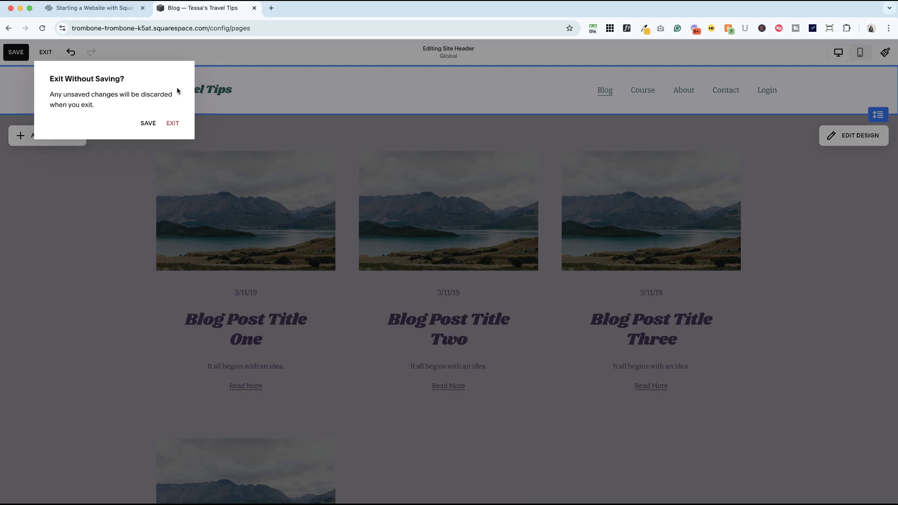
{"action": "left_click", "coordinate": [148, 124]}
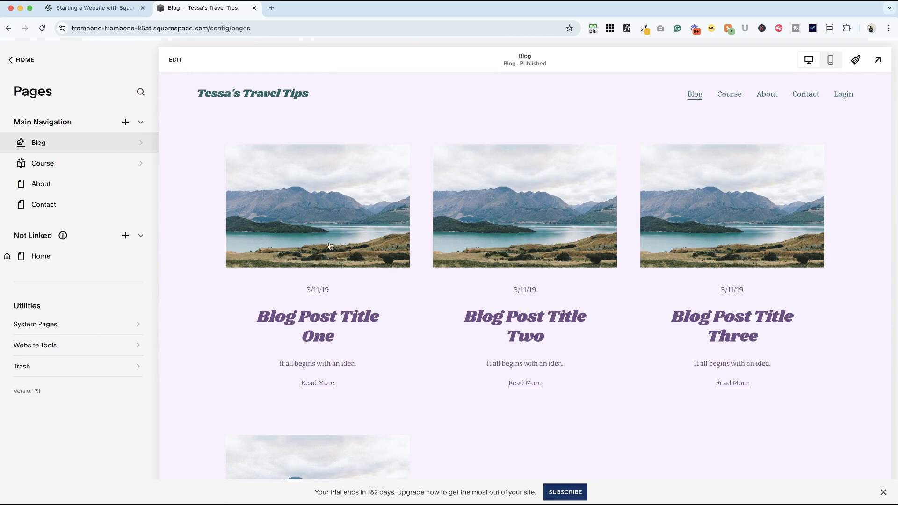
- Edit the Home page and add a blank section below the pricing cards
{"action": "left_click", "coordinate": [268, 95]}
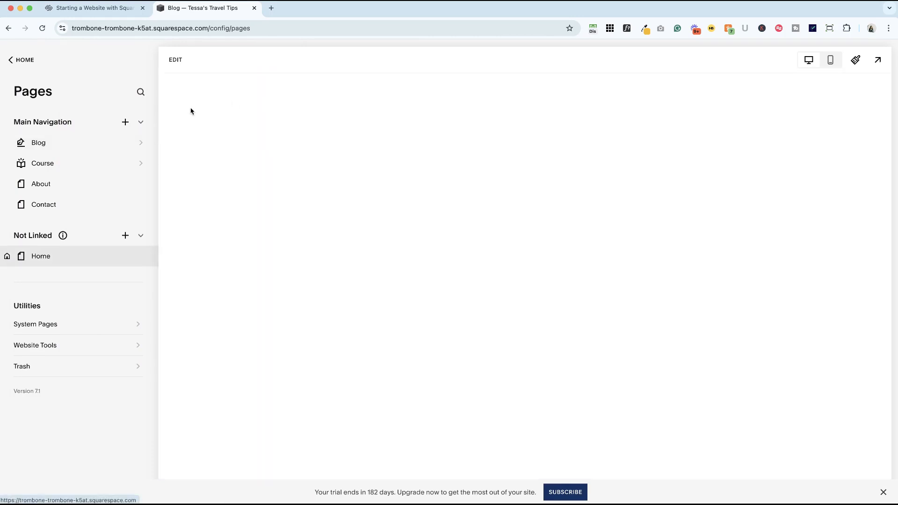
{"action": "left_click", "coordinate": [175, 61]}
{"action": "scroll", "coordinate": [326, 227], "scroll_direction": "down", "scroll_amount": 10}
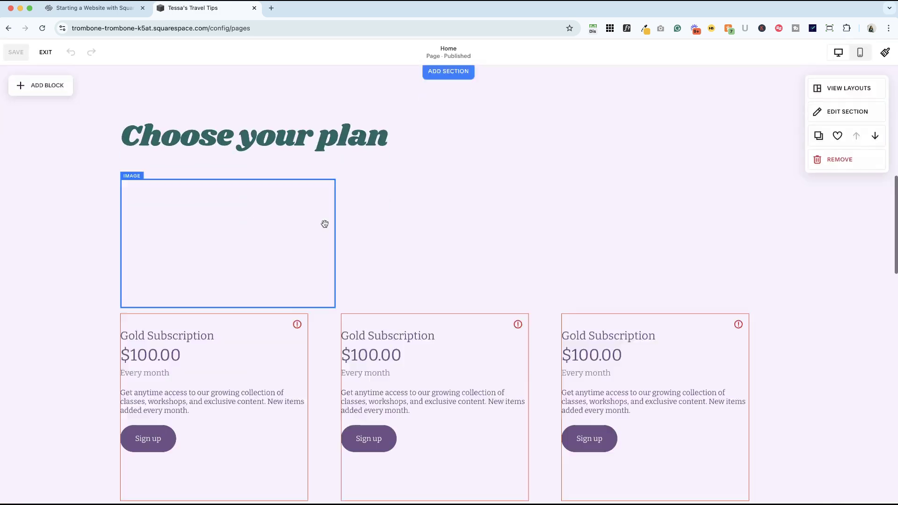
{"action": "scroll", "coordinate": [325, 226], "scroll_direction": "down", "scroll_amount": 5}
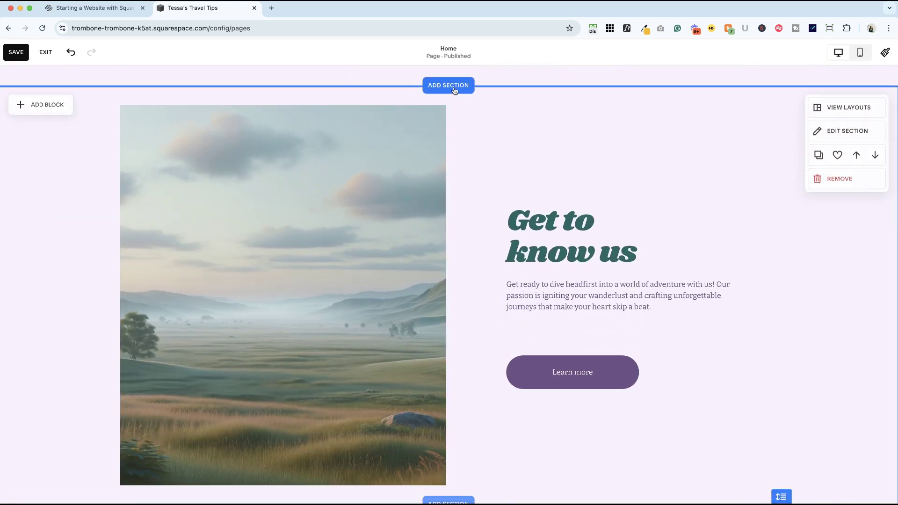
{"action": "left_click", "coordinate": [448, 85]}
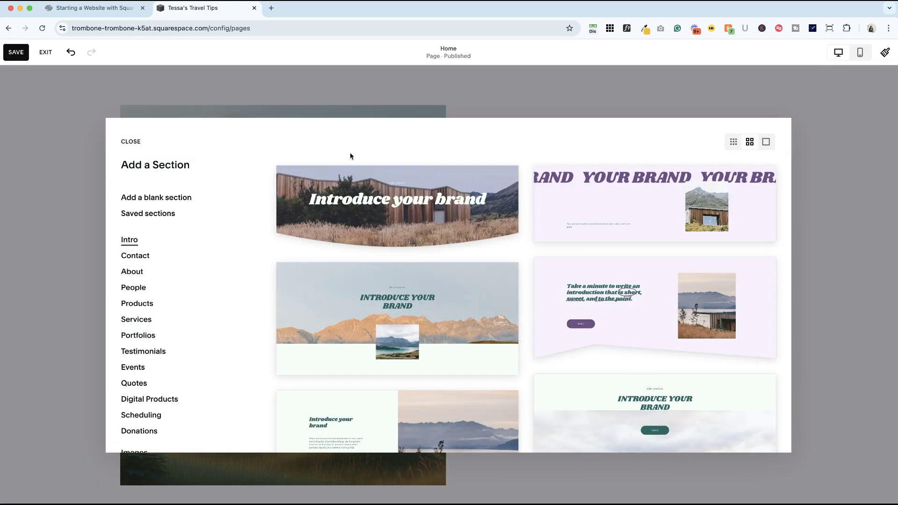
{"action": "left_click", "coordinate": [158, 199]}
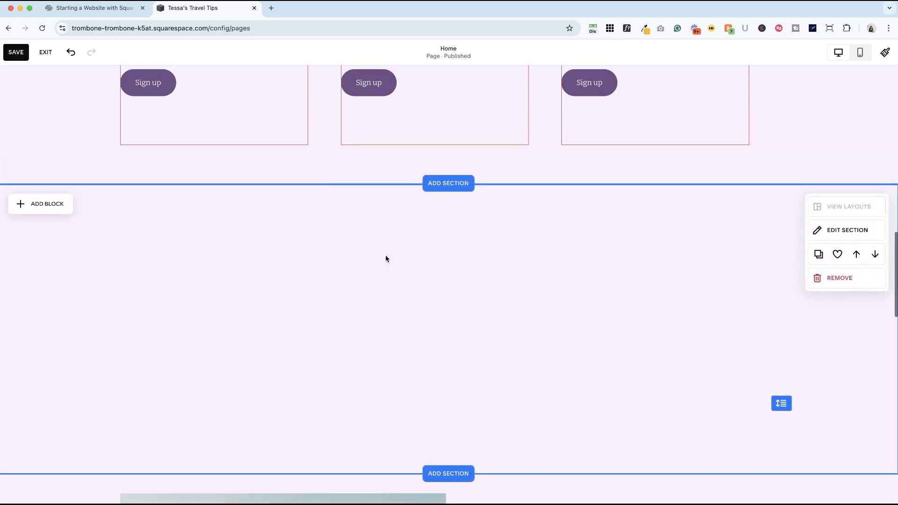
- Insert a Summary block that pulls its posts from the Blog
{"action": "left_click", "coordinate": [41, 226]}
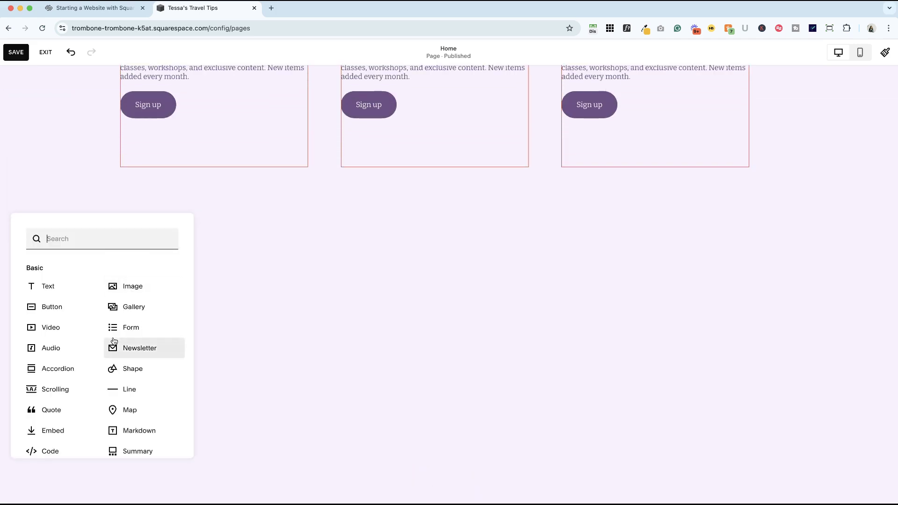
{"action": "type", "text": "summa"}
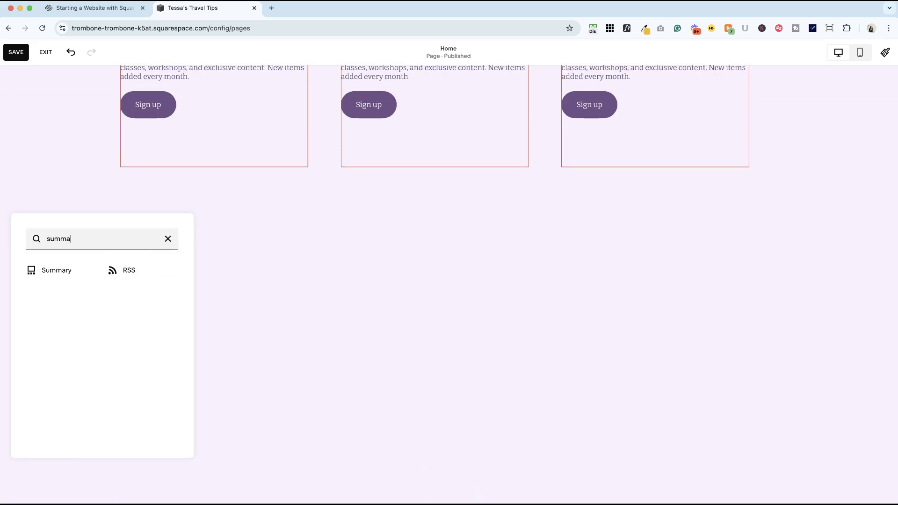
{"action": "left_click", "coordinate": [58, 271]}
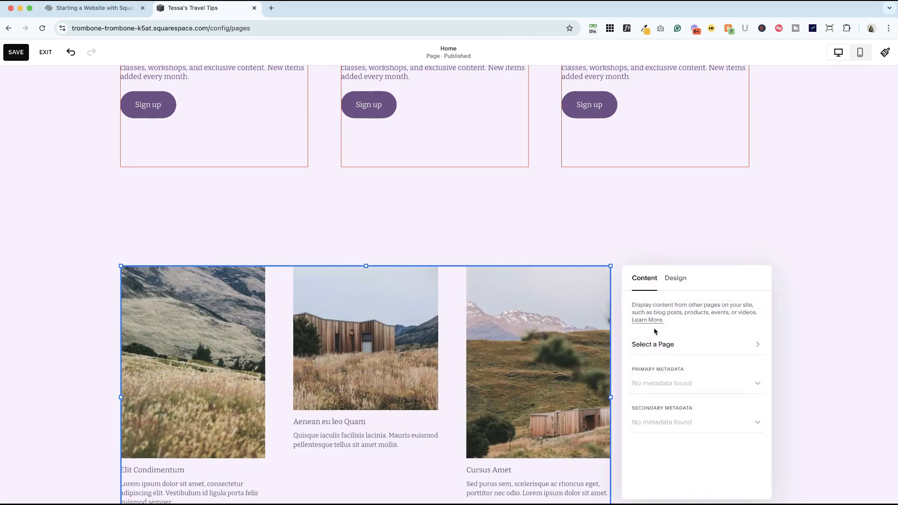
{"action": "left_click", "coordinate": [673, 344]}
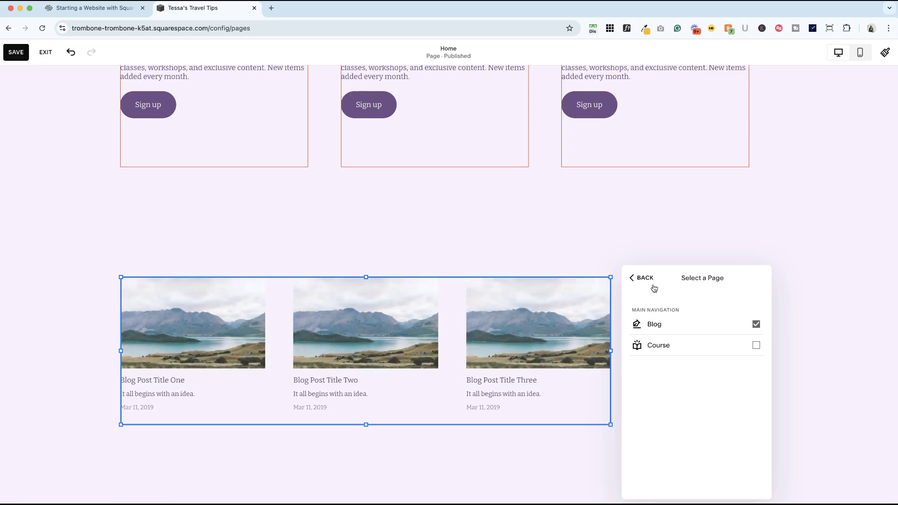
{"action": "left_click", "coordinate": [648, 279]}
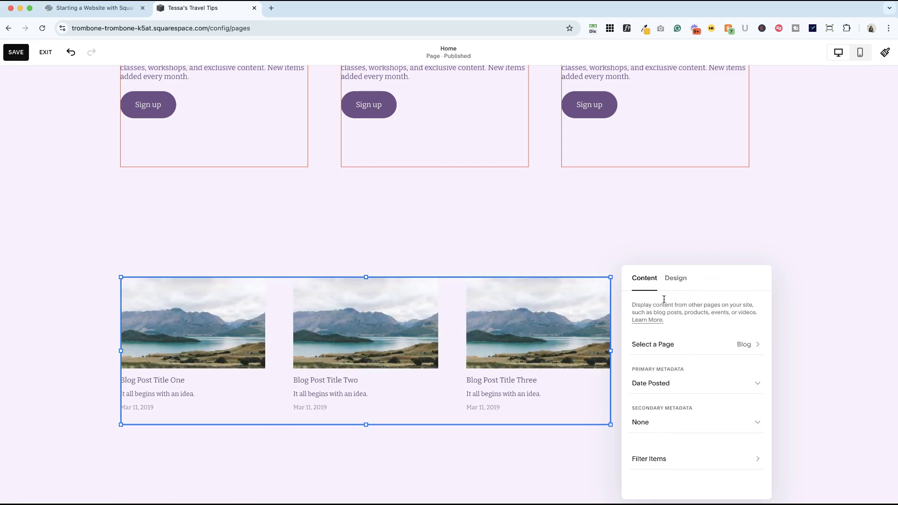
- Make the summary's post images Three-Four (Vertical)
{"action": "left_click", "coordinate": [675, 278]}
{"action": "scroll", "coordinate": [681, 356], "scroll_direction": "down", "scroll_amount": 1}
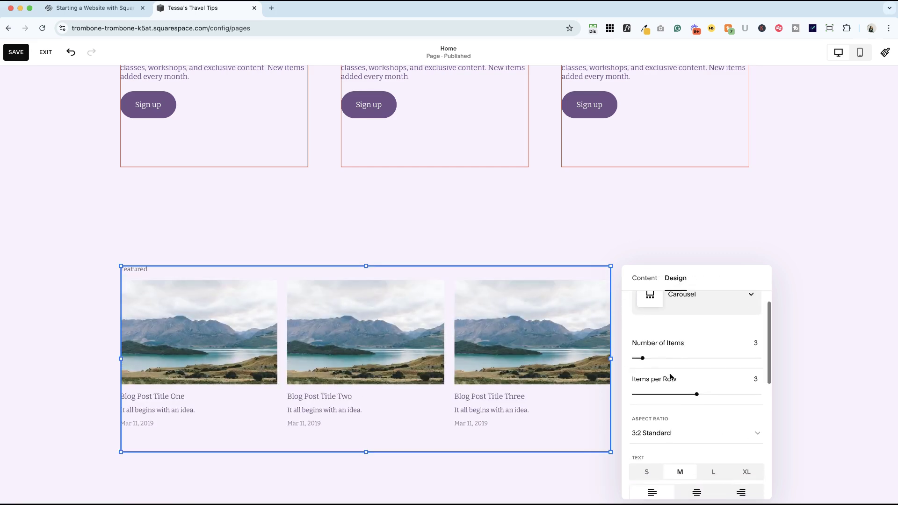
{"action": "left_click", "coordinate": [667, 430]}
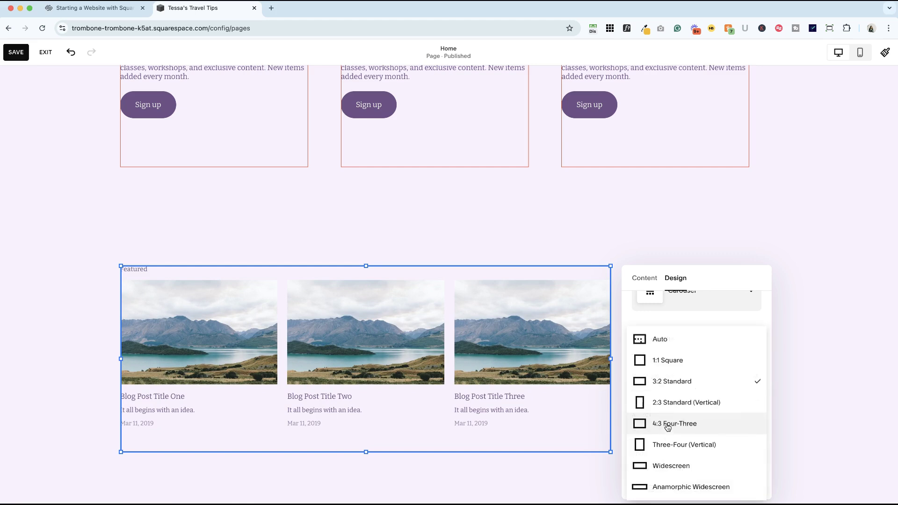
{"action": "left_click", "coordinate": [671, 450]}
{"action": "scroll", "coordinate": [408, 380], "scroll_direction": "down", "scroll_amount": 5}
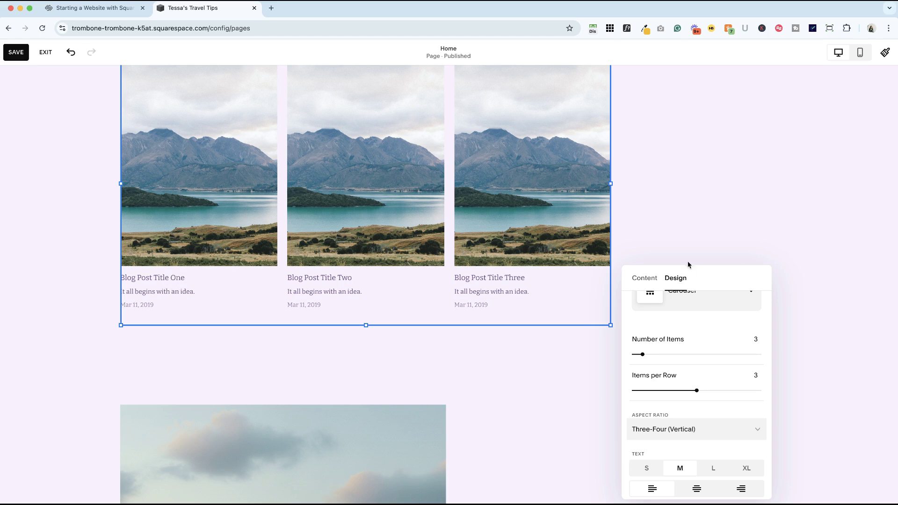
- Enlarge the summary text to size L and hide the post excerpts
{"action": "left_click", "coordinate": [644, 278]}
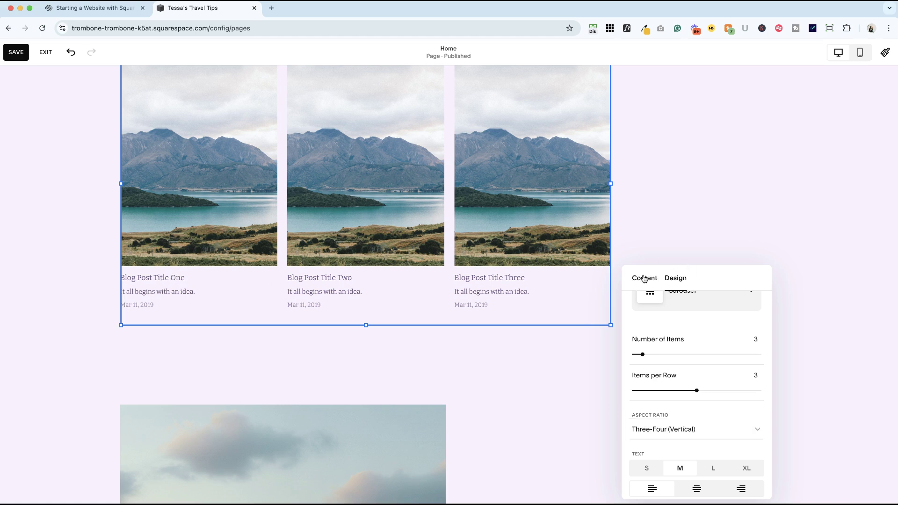
{"action": "left_click", "coordinate": [675, 279]}
{"action": "scroll", "coordinate": [673, 395], "scroll_direction": "down", "scroll_amount": 2}
{"action": "left_click", "coordinate": [711, 375]}
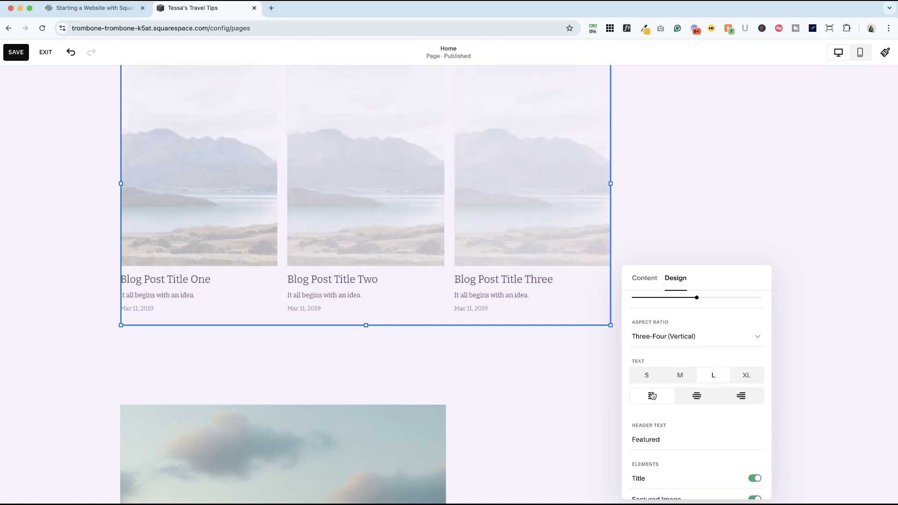
{"action": "scroll", "coordinate": [666, 394], "scroll_direction": "down", "scroll_amount": 3}
{"action": "left_click", "coordinate": [754, 382]}
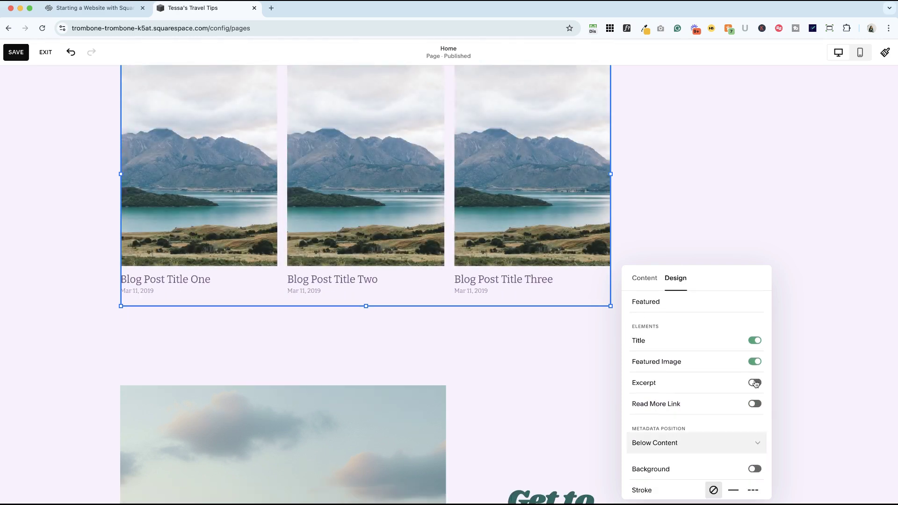
{"action": "left_click", "coordinate": [754, 383]}
{"action": "left_click", "coordinate": [754, 383]}
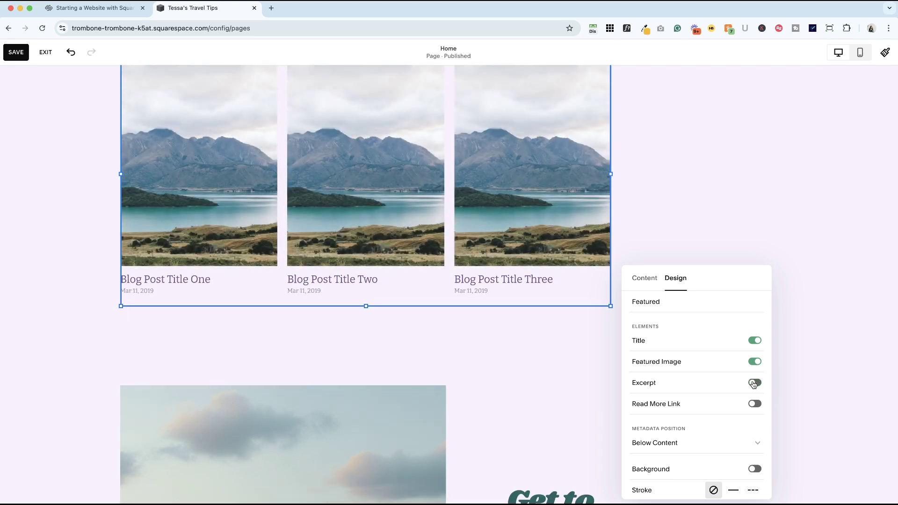
{"action": "scroll", "coordinate": [705, 394], "scroll_direction": "down", "scroll_amount": 2}
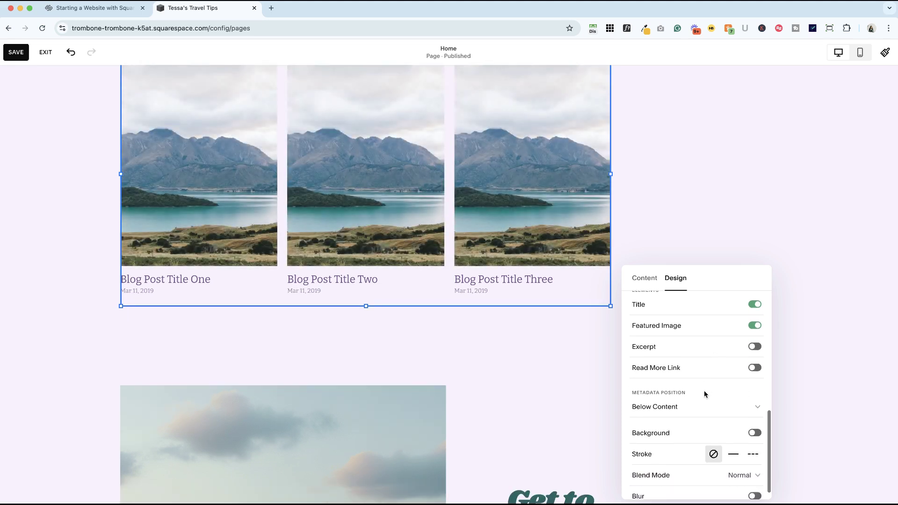
- Set primary metadata to None to drop dates, then drag the summary further right
{"action": "left_click", "coordinate": [645, 278]}
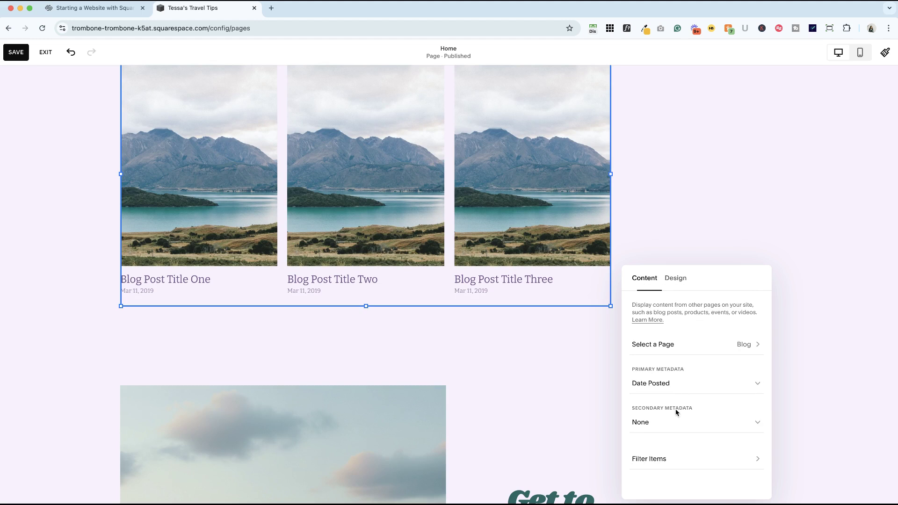
{"action": "left_click", "coordinate": [662, 381]}
{"action": "left_click", "coordinate": [660, 358]}
{"action": "left_click", "coordinate": [511, 362]}
{"action": "left_click_drag", "start_coordinate": [447, 240], "coordinate": [595, 239]}
{"action": "scroll", "coordinate": [541, 445], "scroll_direction": "down", "scroll_amount": 4}
- Paste a copy of the Get to know us heading left of the blog posts and narrow it
{"action": "left_click", "coordinate": [586, 314]}
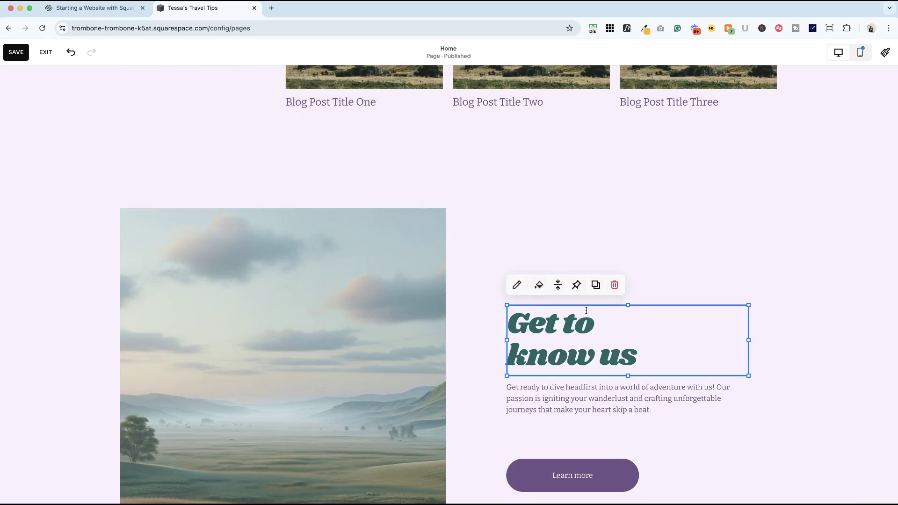
{"action": "scroll", "coordinate": [242, 200], "scroll_direction": "up", "scroll_amount": 7}
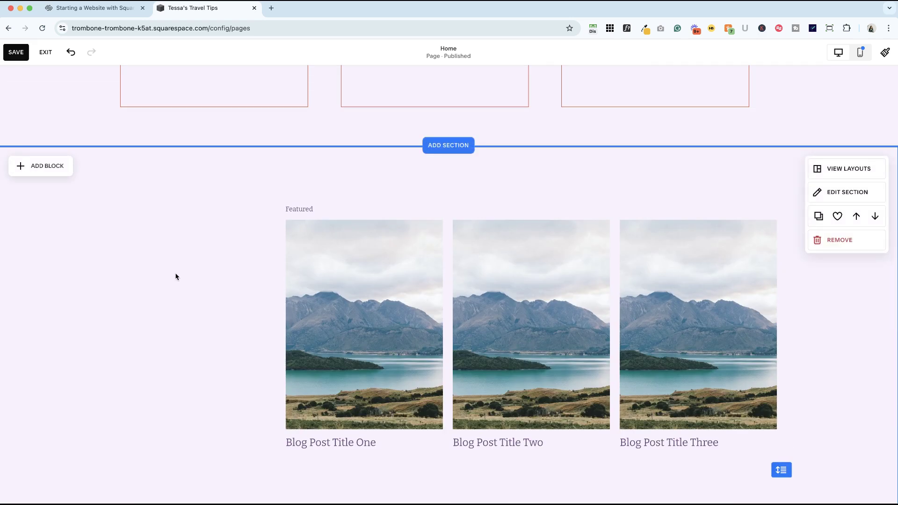
{"action": "key", "text": "super+v"}
{"action": "left_click_drag", "start_coordinate": [577, 234], "coordinate": [190, 311]}
{"action": "left_click_drag", "start_coordinate": [365, 324], "coordinate": [263, 319]}
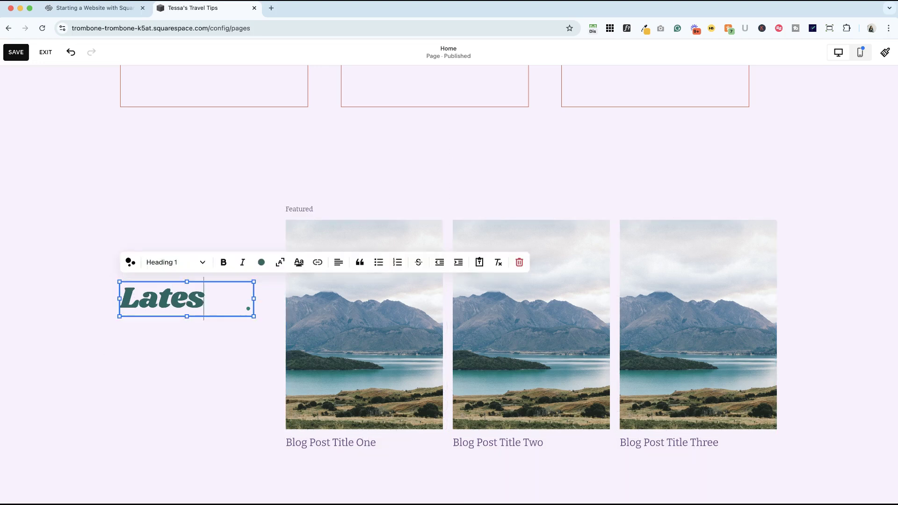
- Reword the copied heading to 'Latest on the Blog'
{"action": "type", "text": "t on the Blog"}
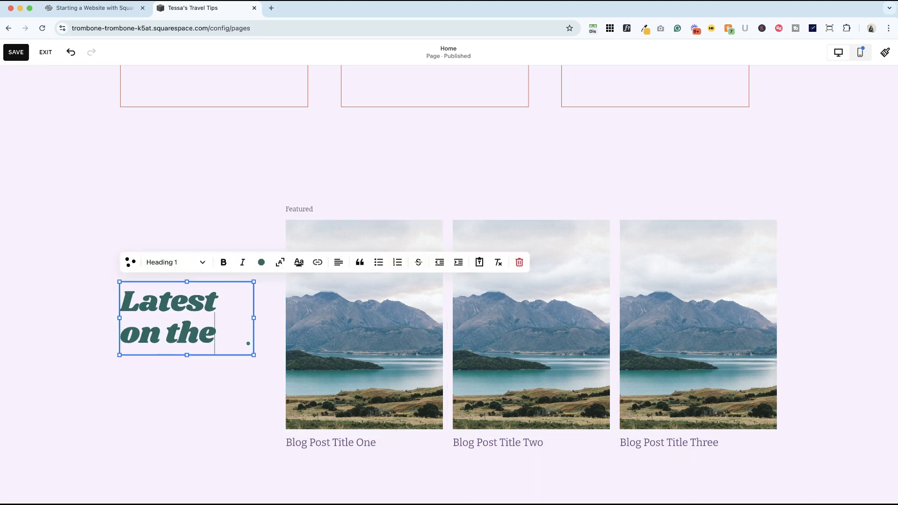
{"action": "left_click", "coordinate": [188, 240]}
{"action": "left_click", "coordinate": [157, 311]}
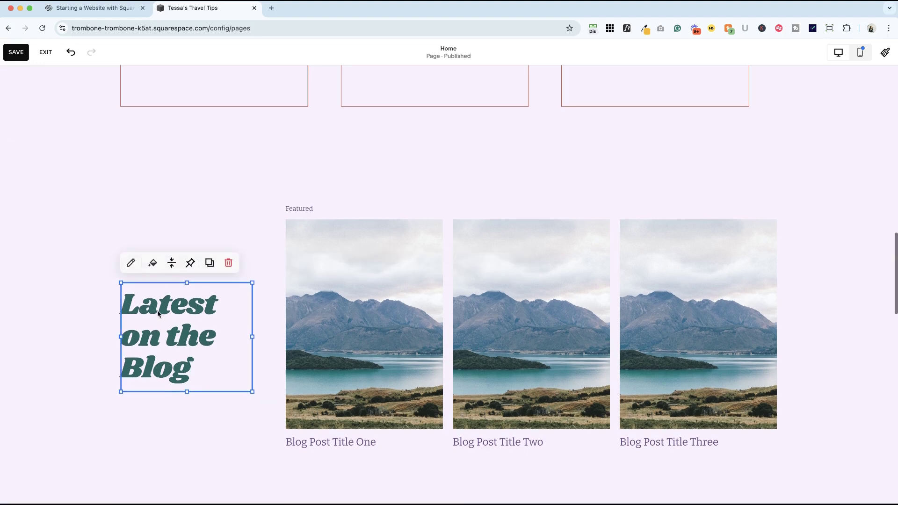
{"action": "double_click", "coordinate": [159, 313]}
{"action": "left_click", "coordinate": [199, 216]}
- Leave the Discover Your Next Adventure heading as Heading 1 and make Choose your plan Heading 2
{"action": "scroll", "coordinate": [199, 217], "scroll_direction": "up", "scroll_amount": 15}
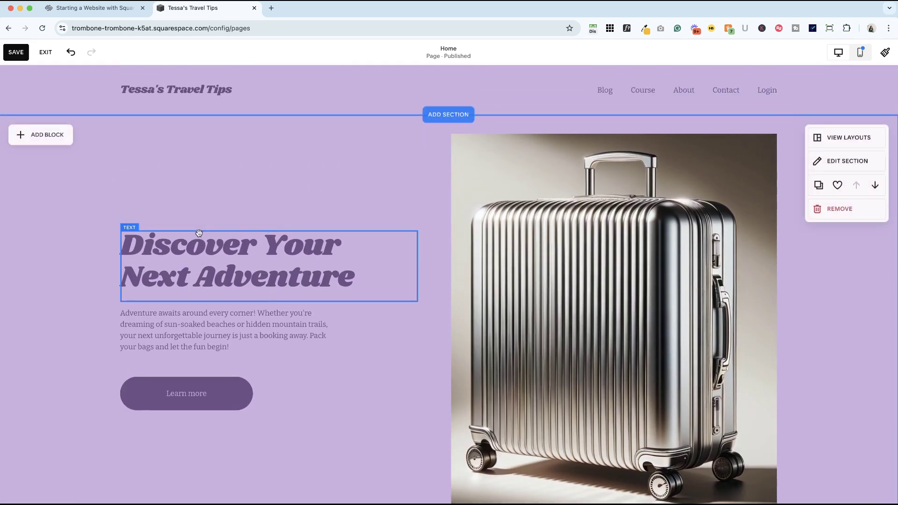
{"action": "double_click", "coordinate": [199, 236]}
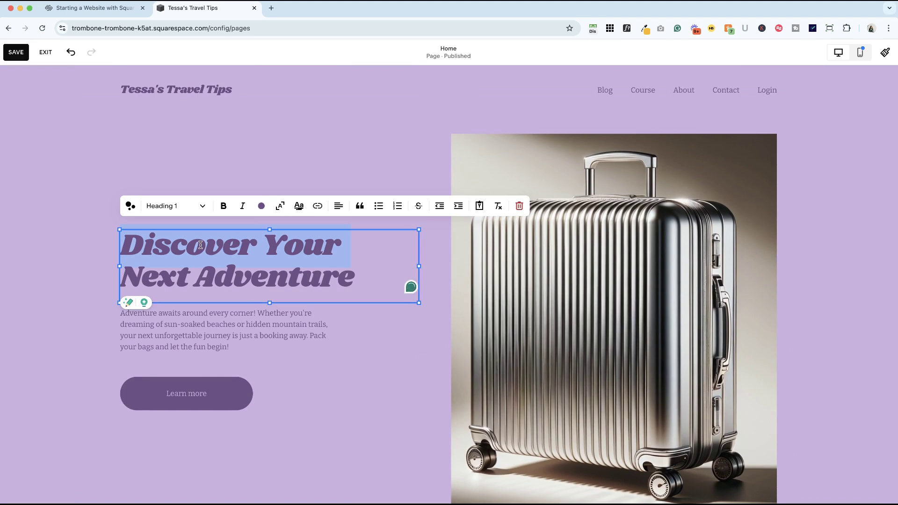
{"action": "left_click", "coordinate": [296, 273]}
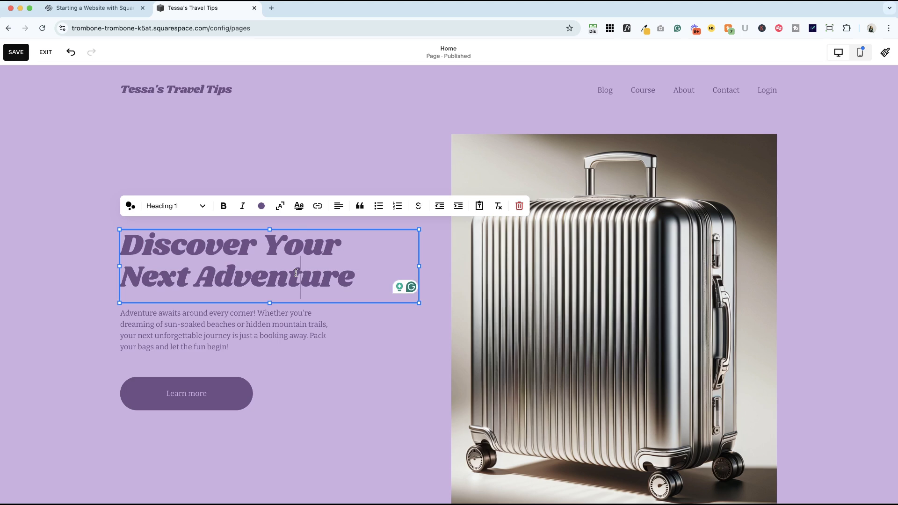
{"action": "scroll", "coordinate": [296, 273], "scroll_direction": "down", "scroll_amount": 10}
{"action": "left_click", "coordinate": [269, 86]}
{"action": "left_click", "coordinate": [170, 82]}
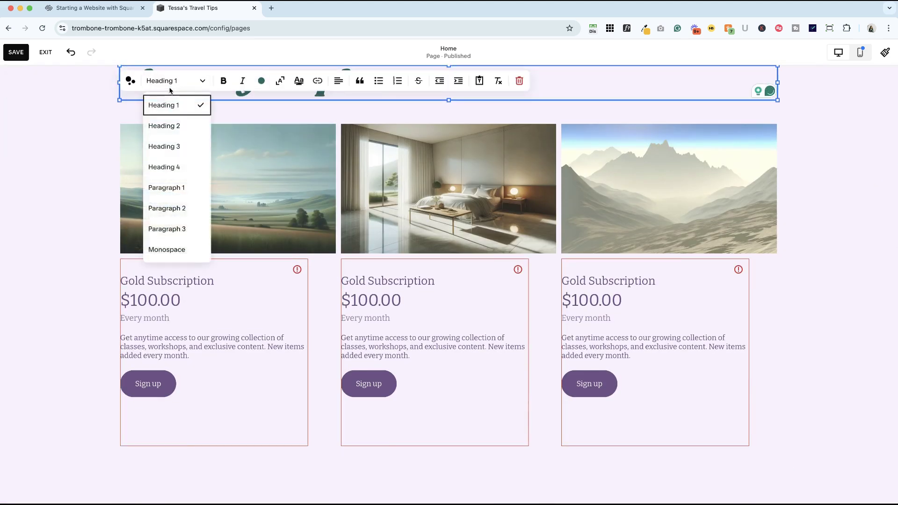
{"action": "left_click", "coordinate": [169, 123]}
{"action": "key", "text": "Escape"}
- Change the Latest on the Blog heading to Heading 2
{"action": "scroll", "coordinate": [187, 164], "scroll_direction": "down", "scroll_amount": 9}
{"action": "left_click", "coordinate": [168, 232]}
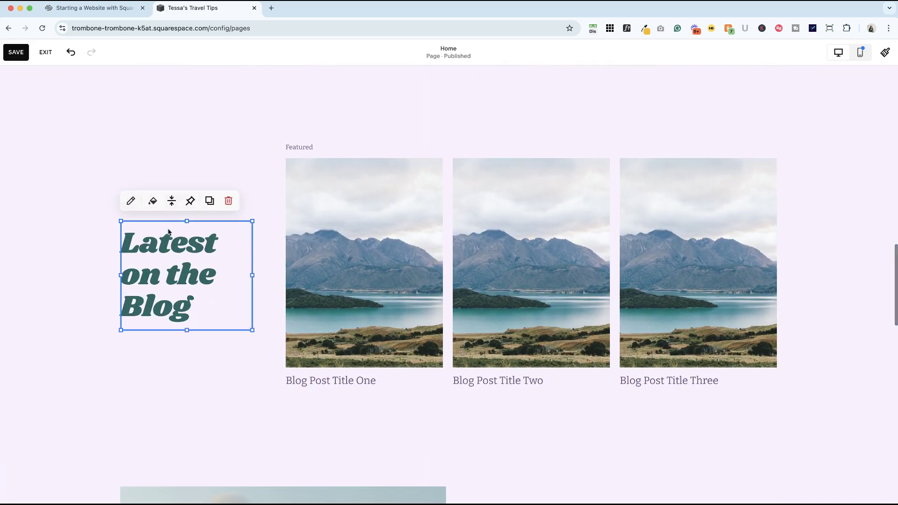
{"action": "left_click", "coordinate": [130, 200]}
{"action": "left_click", "coordinate": [167, 217]}
{"action": "left_click", "coordinate": [168, 224]}
{"action": "left_click", "coordinate": [162, 224]}
{"action": "left_click", "coordinate": [171, 204]}
{"action": "left_click", "coordinate": [164, 248]}
- Change the Get to know us heading to Heading 2 and review the page
{"action": "scroll", "coordinate": [265, 253], "scroll_direction": "down", "scroll_amount": 6}
{"action": "left_click", "coordinate": [503, 274]}
{"action": "left_click", "coordinate": [517, 261]}
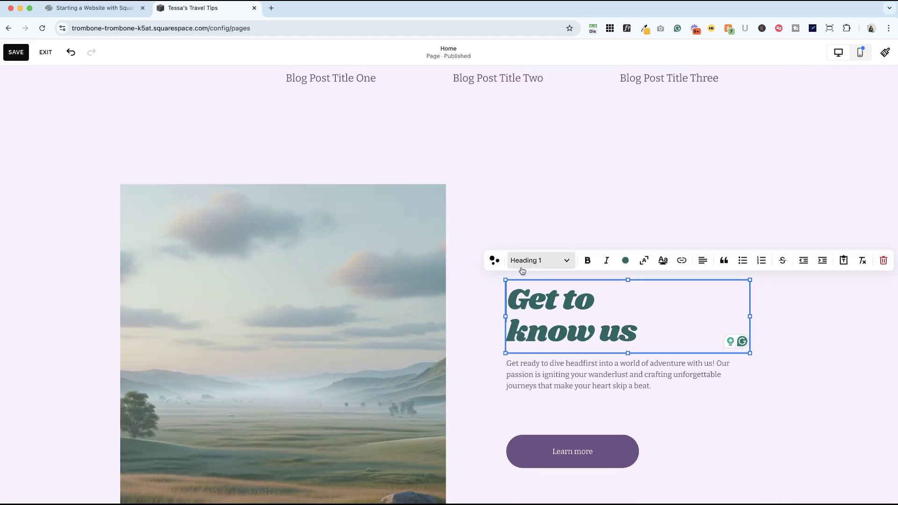
{"action": "left_click", "coordinate": [528, 261]}
{"action": "left_click", "coordinate": [537, 301]}
{"action": "left_click", "coordinate": [544, 222]}
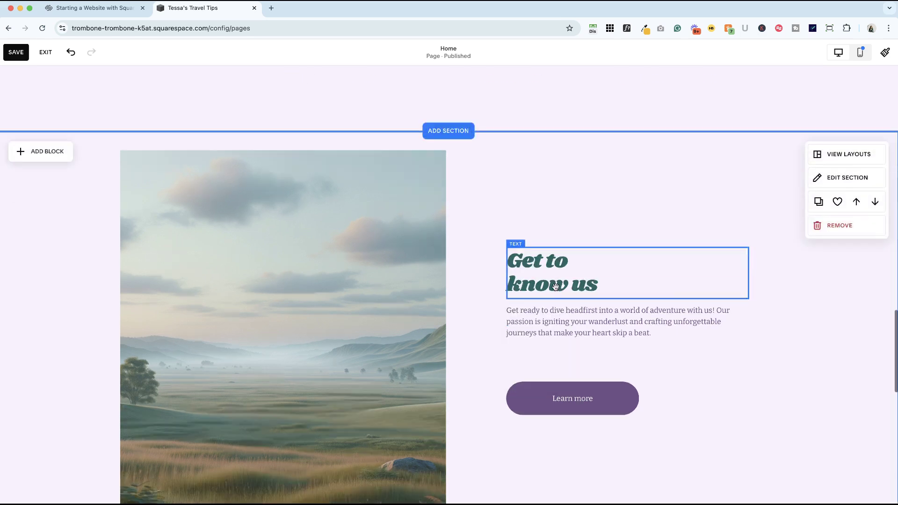
{"action": "scroll", "coordinate": [545, 209], "scroll_direction": "down", "scroll_amount": 5}
{"action": "scroll", "coordinate": [545, 212], "scroll_direction": "down", "scroll_amount": 8}
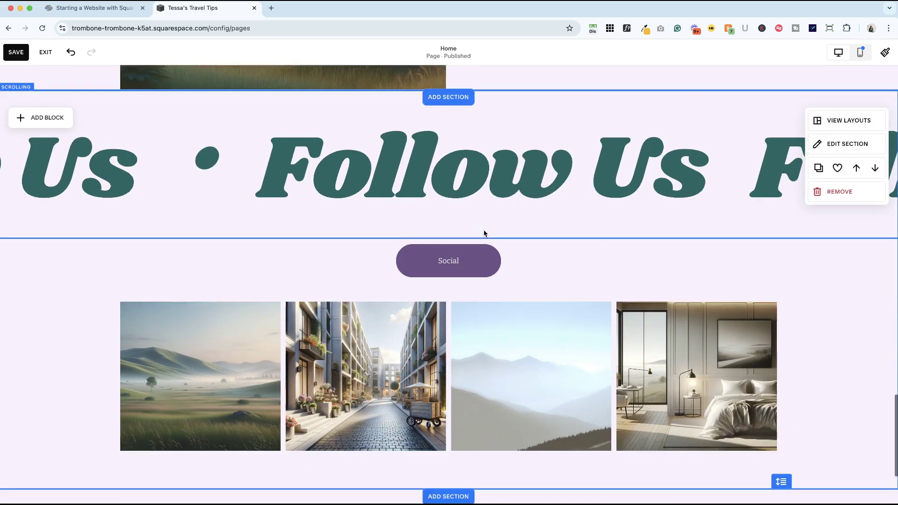
{"action": "scroll", "coordinate": [523, 196], "scroll_direction": "up", "scroll_amount": 15}
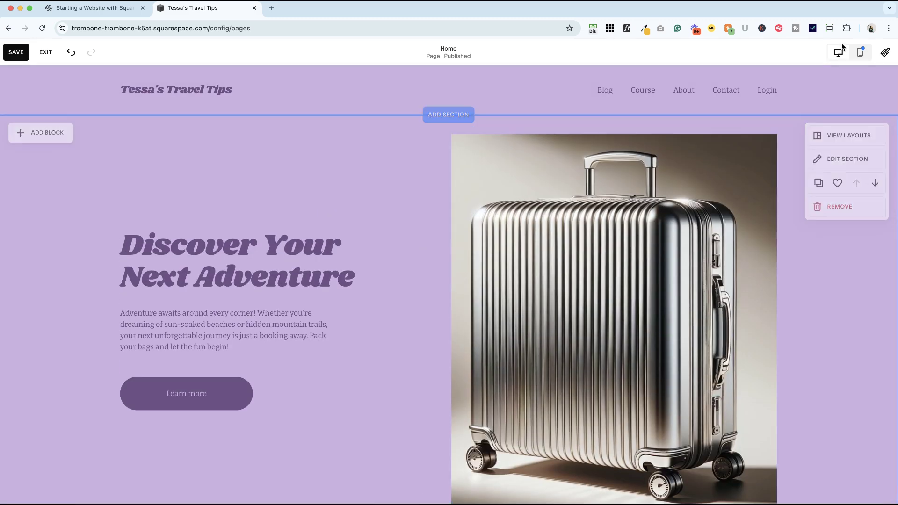
- In mobile layout, move the suitcase image up above the hero heading
{"action": "left_click", "coordinate": [860, 52]}
{"action": "scroll", "coordinate": [496, 281], "scroll_direction": "down", "scroll_amount": 5}
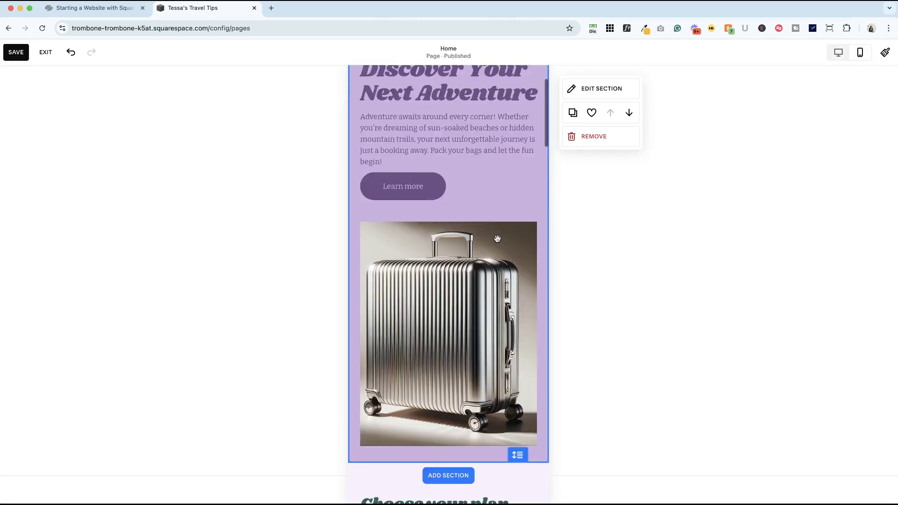
{"action": "scroll", "coordinate": [533, 374], "scroll_direction": "up", "scroll_amount": 3}
{"action": "left_click", "coordinate": [536, 403]}
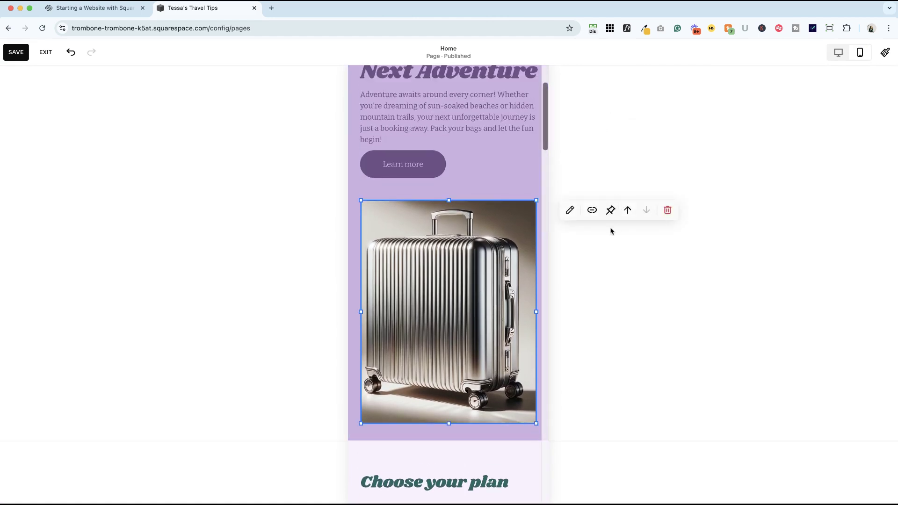
{"action": "left_click", "coordinate": [627, 210]}
{"action": "left_click", "coordinate": [628, 210]}
{"action": "left_click", "coordinate": [627, 210]}
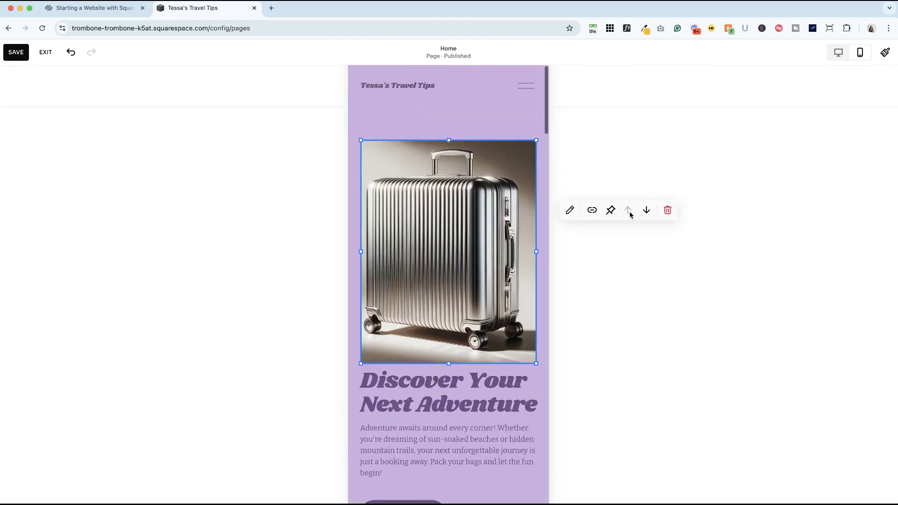
- Delete the 'Featured' header text from the blog summary block's design settings
{"action": "scroll", "coordinate": [495, 259], "scroll_direction": "down", "scroll_amount": 10}
{"action": "scroll", "coordinate": [495, 260], "scroll_direction": "down", "scroll_amount": 20}
{"action": "scroll", "coordinate": [495, 260], "scroll_direction": "down", "scroll_amount": 2}
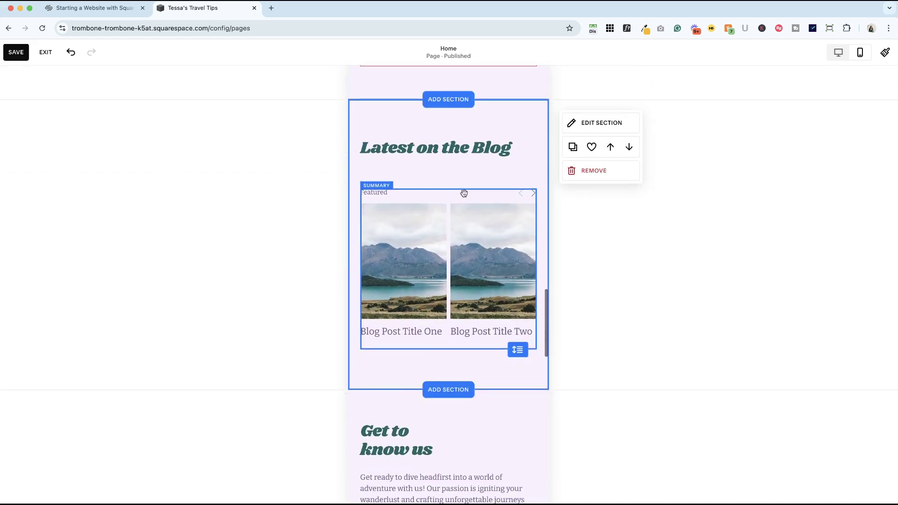
{"action": "left_click", "coordinate": [383, 195]}
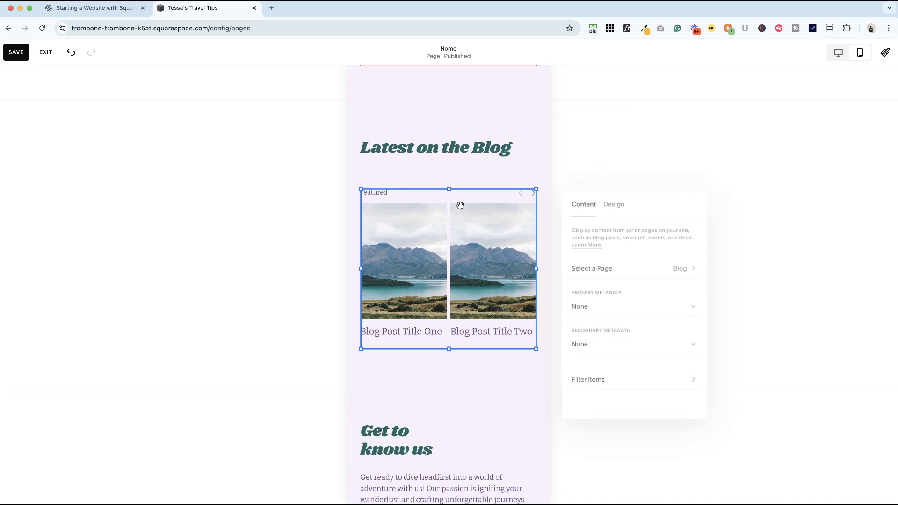
{"action": "left_click", "coordinate": [620, 202]}
{"action": "scroll", "coordinate": [595, 339], "scroll_direction": "down", "scroll_amount": 6}
{"action": "scroll", "coordinate": [601, 239], "scroll_direction": "up", "scroll_amount": 2}
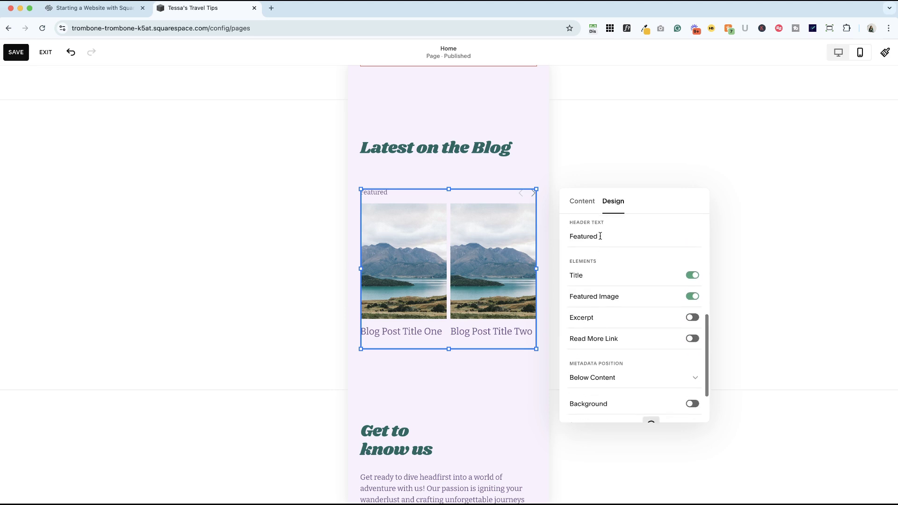
{"action": "double_click", "coordinate": [601, 239]}
{"action": "key", "text": "BackSpace"}
{"action": "left_click", "coordinate": [524, 141]}
- Move the meadow image up above the Get to know us heading
{"action": "scroll", "coordinate": [458, 326], "scroll_direction": "down", "scroll_amount": 10}
{"action": "left_click", "coordinate": [460, 324]}
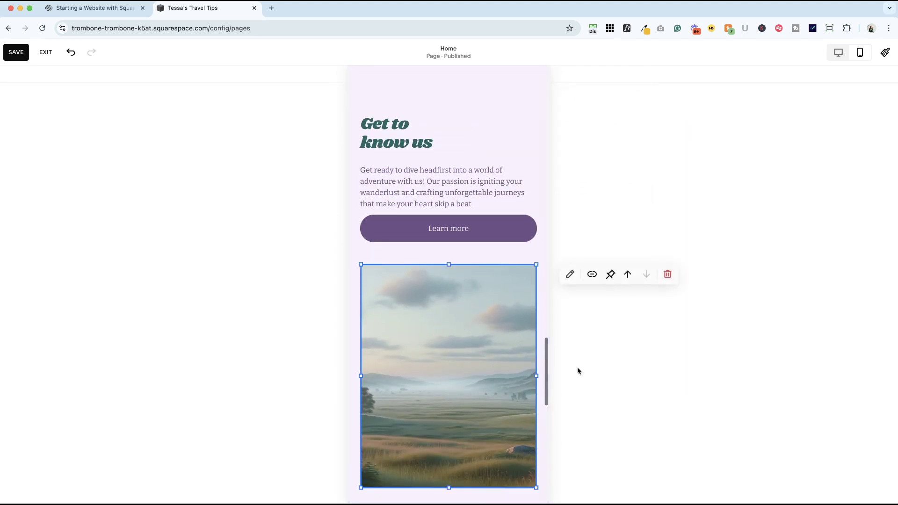
{"action": "left_click", "coordinate": [627, 275]}
{"action": "left_click", "coordinate": [627, 274]}
{"action": "left_click", "coordinate": [628, 275]}
{"action": "scroll", "coordinate": [423, 343], "scroll_direction": "down", "scroll_amount": 10}
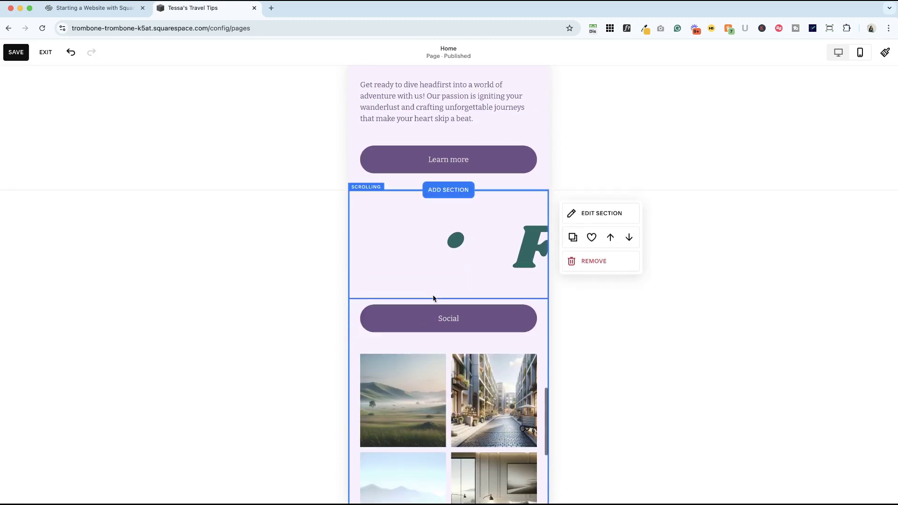
{"action": "scroll", "coordinate": [441, 279], "scroll_direction": "down", "scroll_amount": 6}
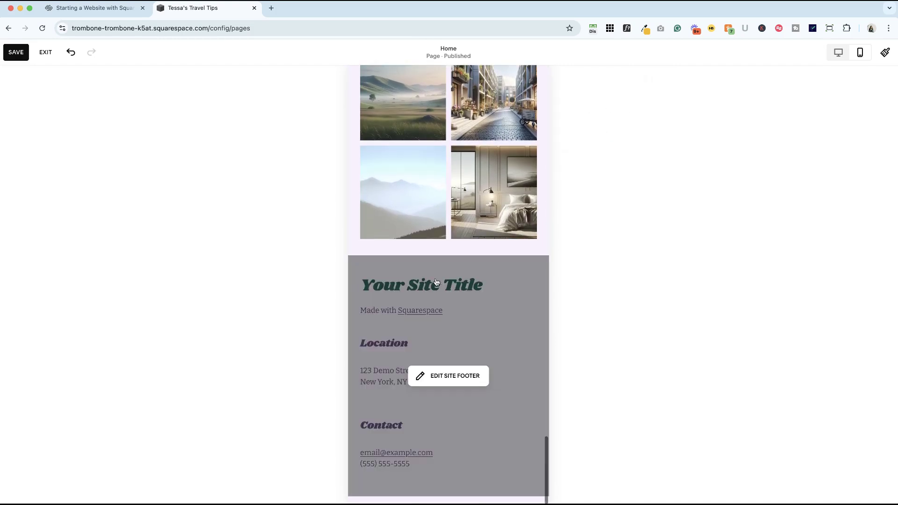
- Save and exit the editor, then visit Blog, Course and Contact from the mobile menu
{"action": "left_click", "coordinate": [17, 53]}
{"action": "left_click", "coordinate": [46, 52]}
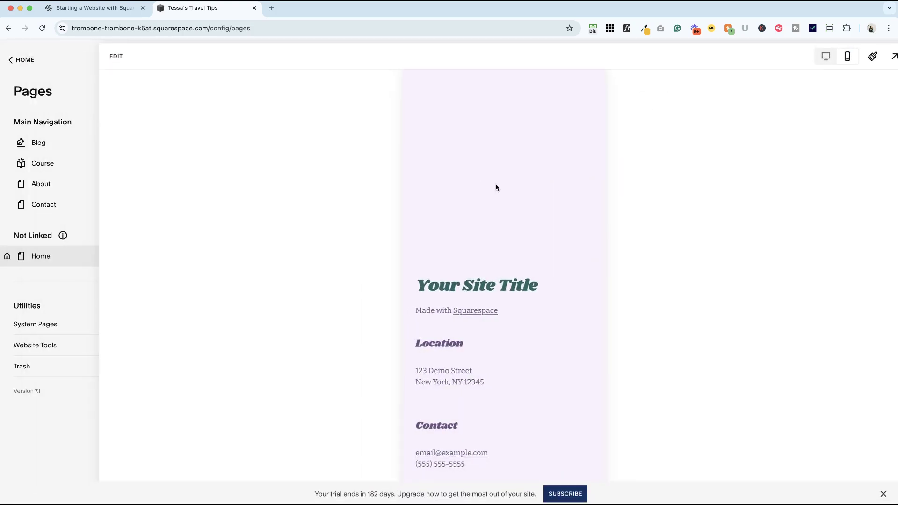
{"action": "left_click", "coordinate": [603, 95]}
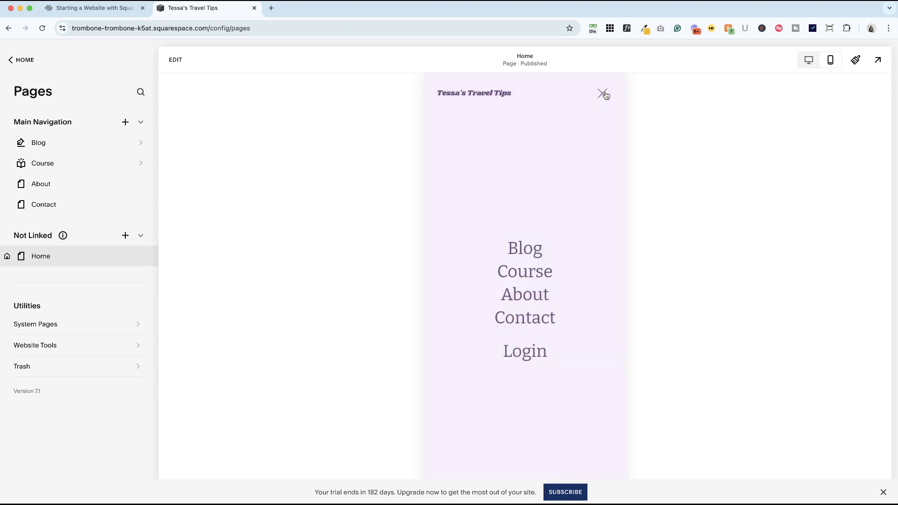
{"action": "left_click", "coordinate": [531, 253]}
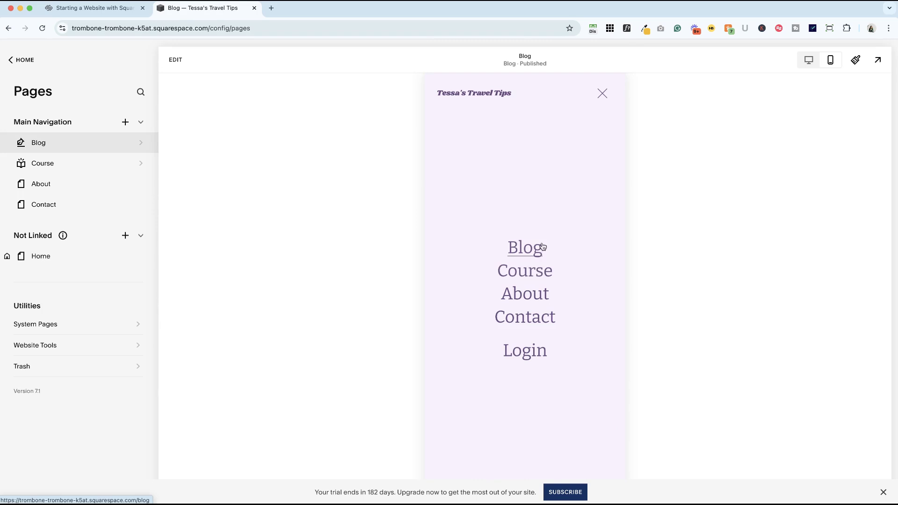
{"action": "left_click", "coordinate": [524, 275]}
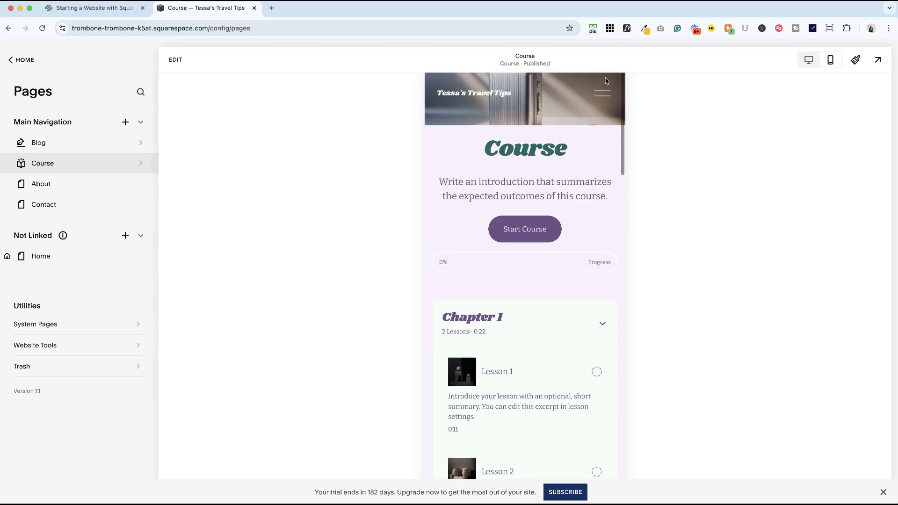
{"action": "left_click", "coordinate": [525, 319]}
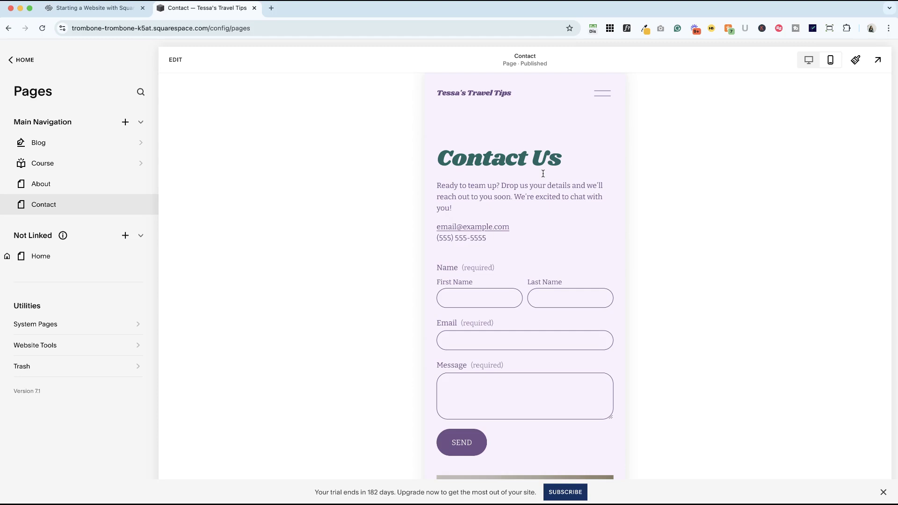
- View the Contact page in desktop layout, then return the preview to Home via the logo
{"action": "left_click", "coordinate": [808, 61]}
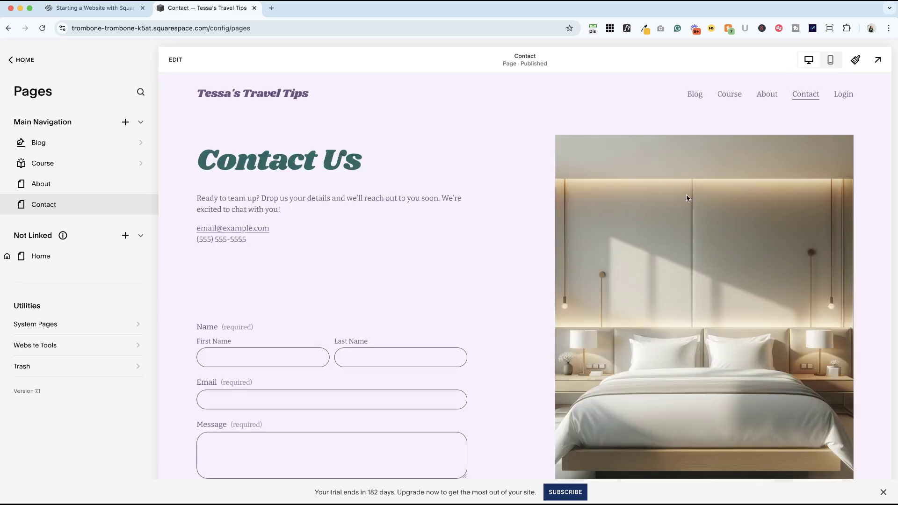
{"action": "left_click", "coordinate": [288, 95]}
{"action": "left_click", "coordinate": [102, 8]}
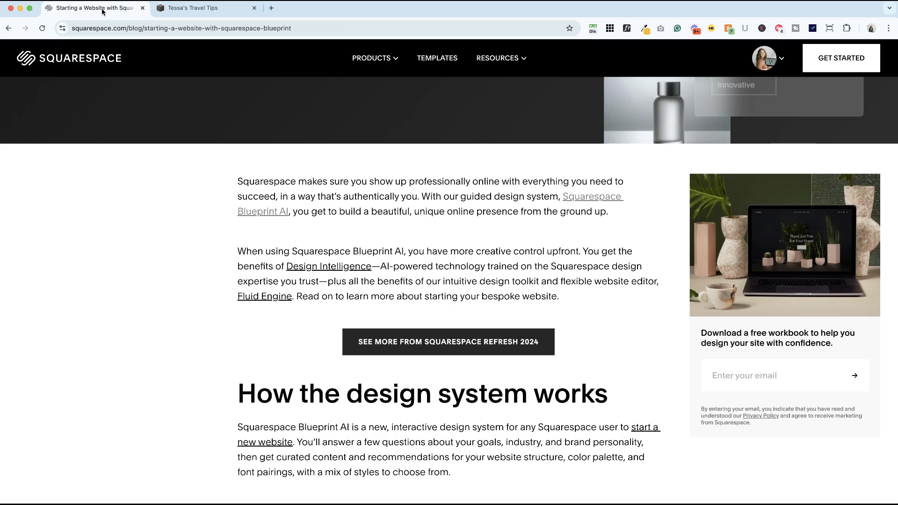
{"action": "scroll", "coordinate": [389, 282], "scroll_direction": "up", "scroll_amount": 5}
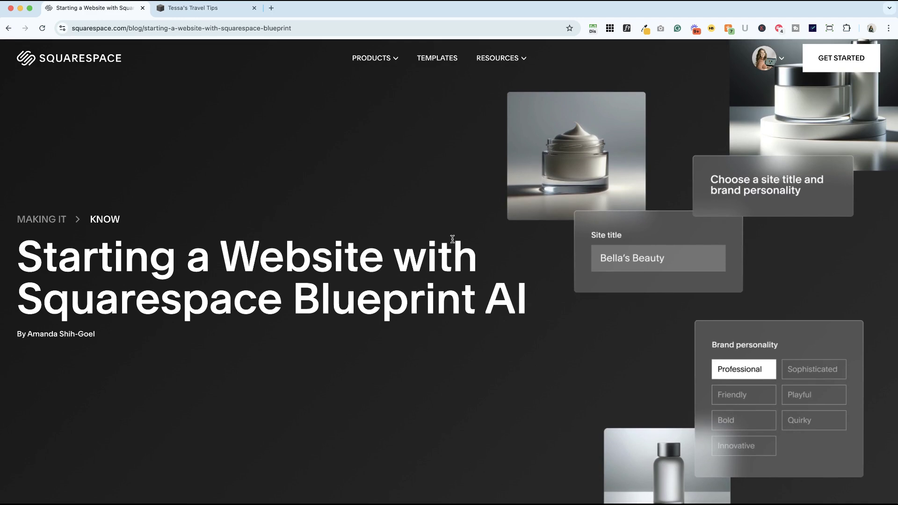
{"action": "scroll", "coordinate": [389, 281], "scroll_direction": "down", "scroll_amount": 10}
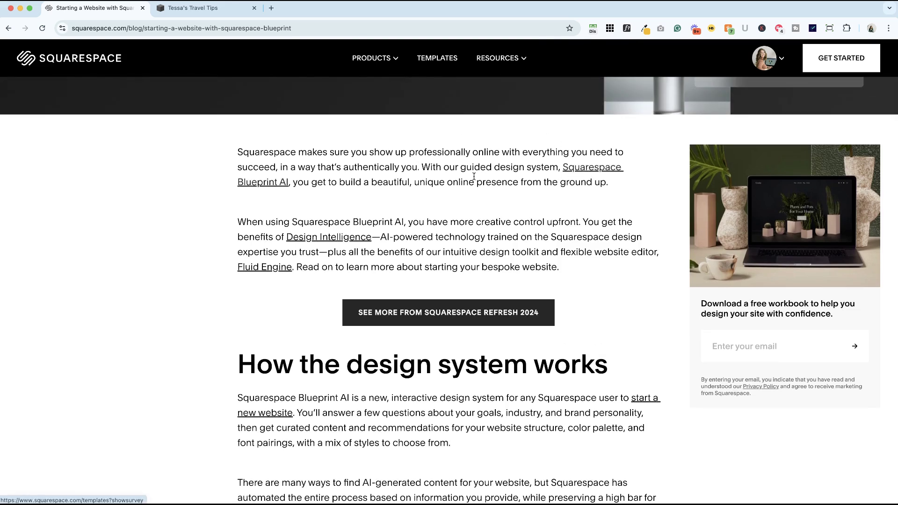